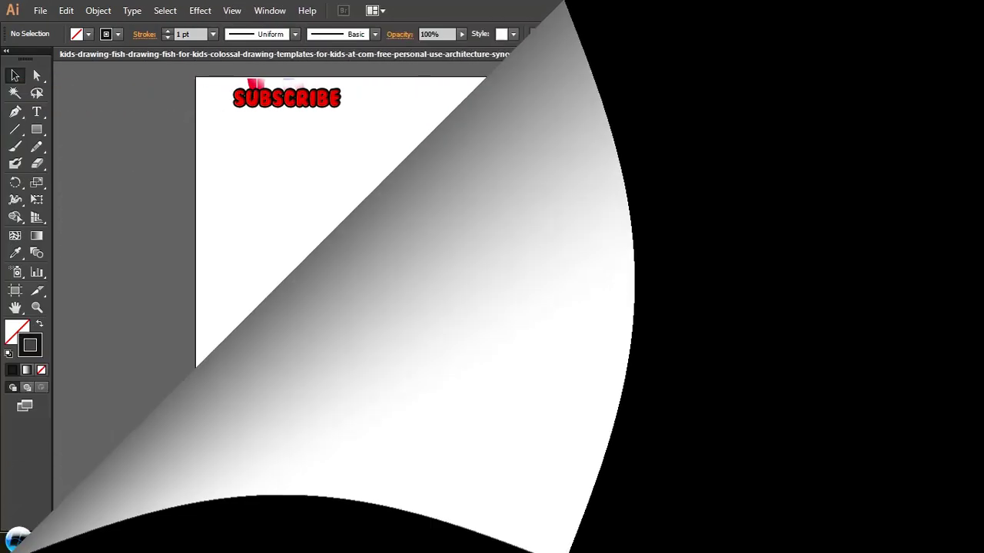
- Pen-draw the fish's curved back and upper tail fin from the nose, with sharp joint and notch corners
key("p")
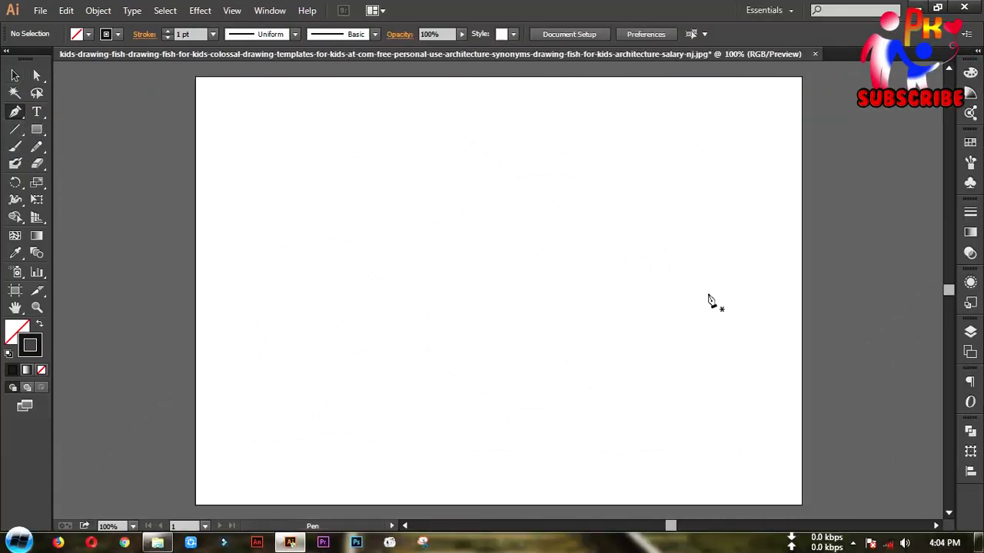
left_click(706, 294)
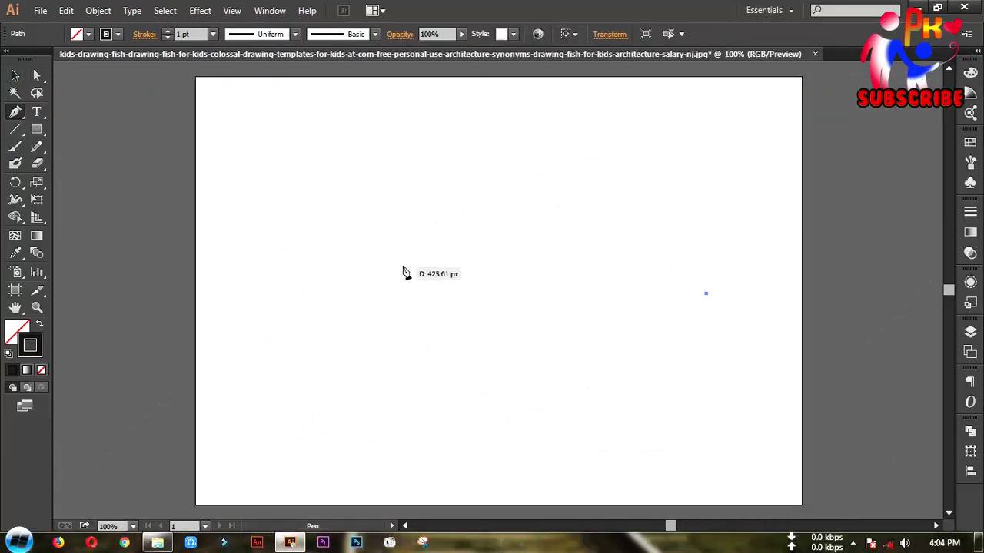
mouse_move(401, 265)
left_mouse_down()
mouse_move(234, 463)
mouse_move(231, 489)
left_mouse_up()
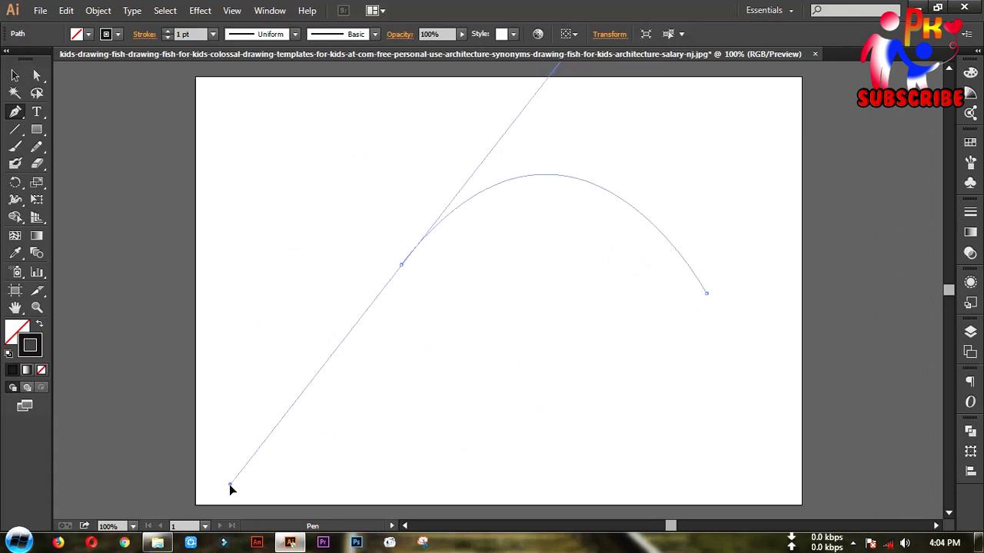
left_click(403, 265)
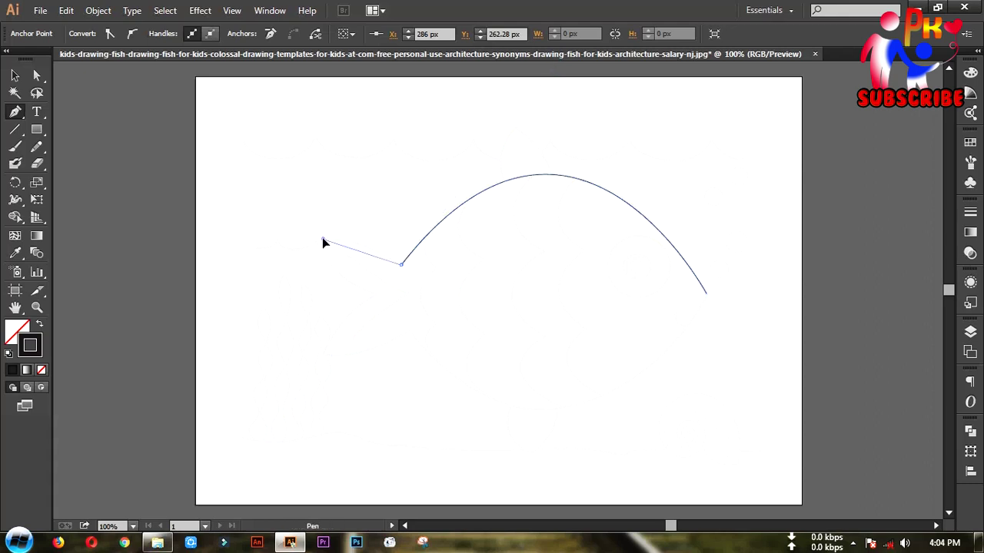
left_click_drag(272, 194, 281, 242)
left_click(322, 240)
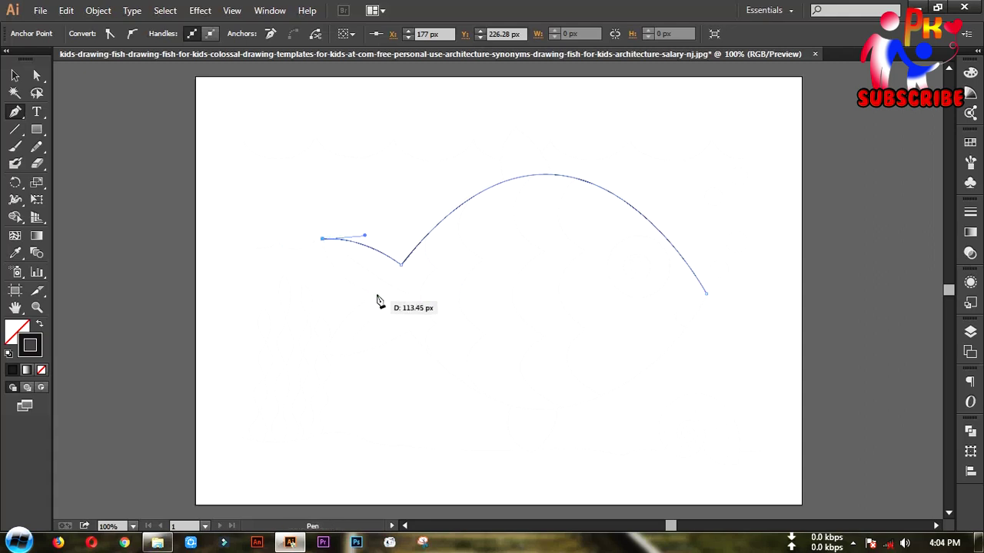
left_click_drag(376, 293, 420, 303)
left_click(377, 295)
- Draw the lower tail fin and curved belly to close the fish outline, then deselect it
left_click_drag(323, 352, 312, 384)
left_click(323, 352)
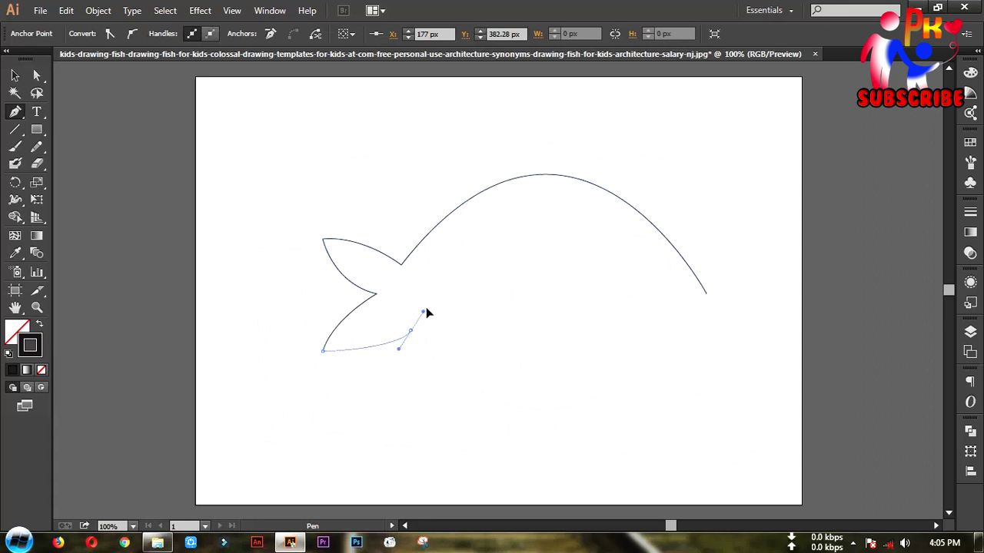
left_click_drag(438, 311, 436, 303)
key("alt")
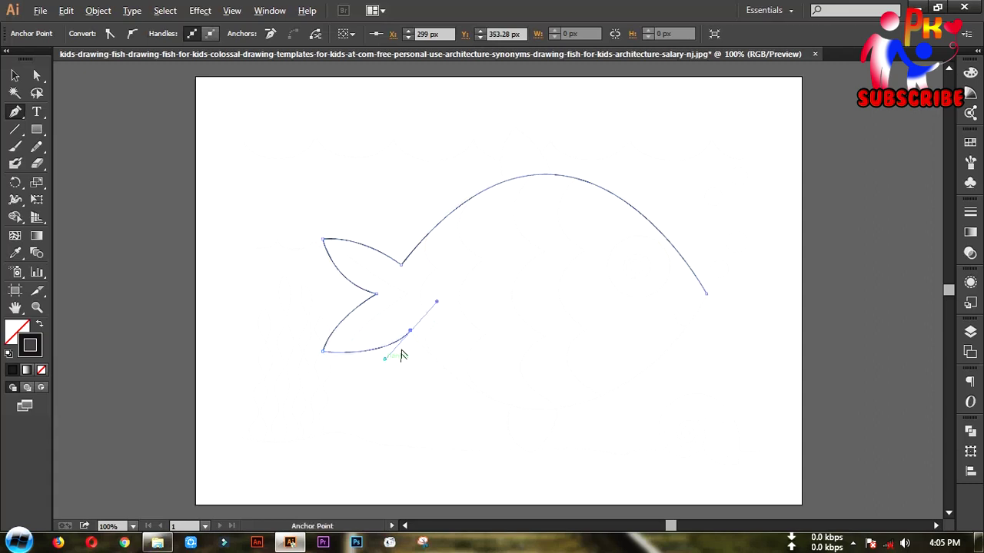
mouse_move(706, 293)
left_mouse_down()
mouse_move(742, 284)
mouse_move(880, 90)
mouse_move(873, 171)
left_mouse_up()
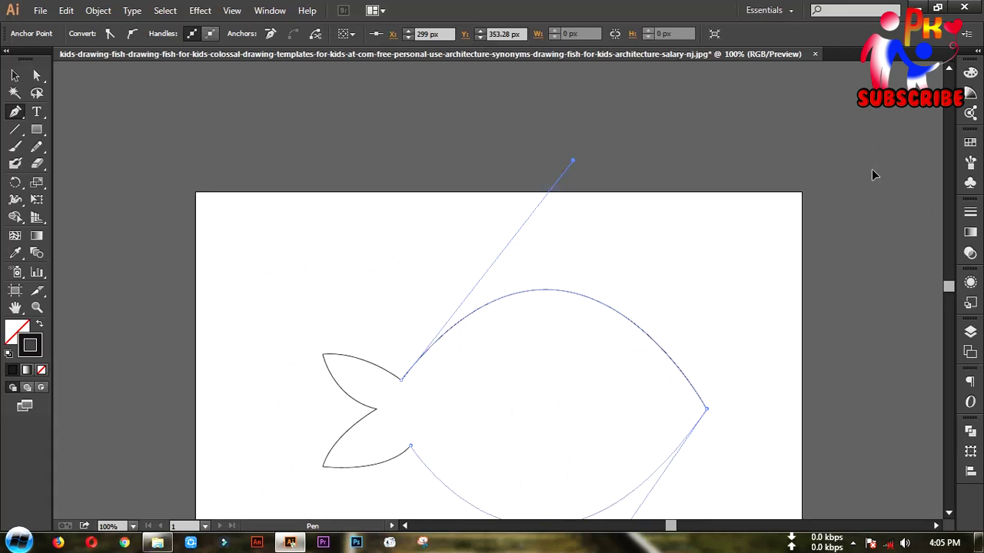
left_click_drag(725, 316, 749, 170)
left_click(14, 74)
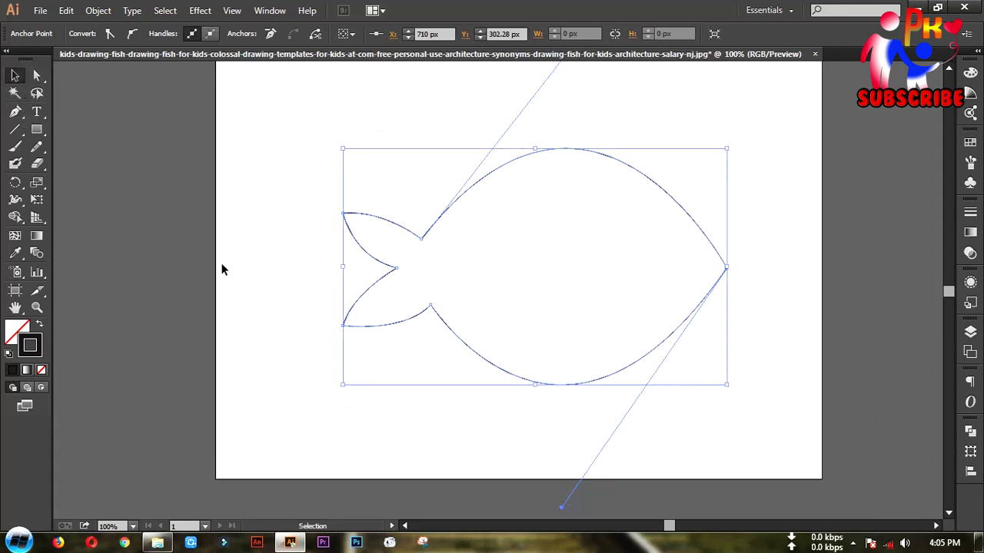
left_click(253, 281)
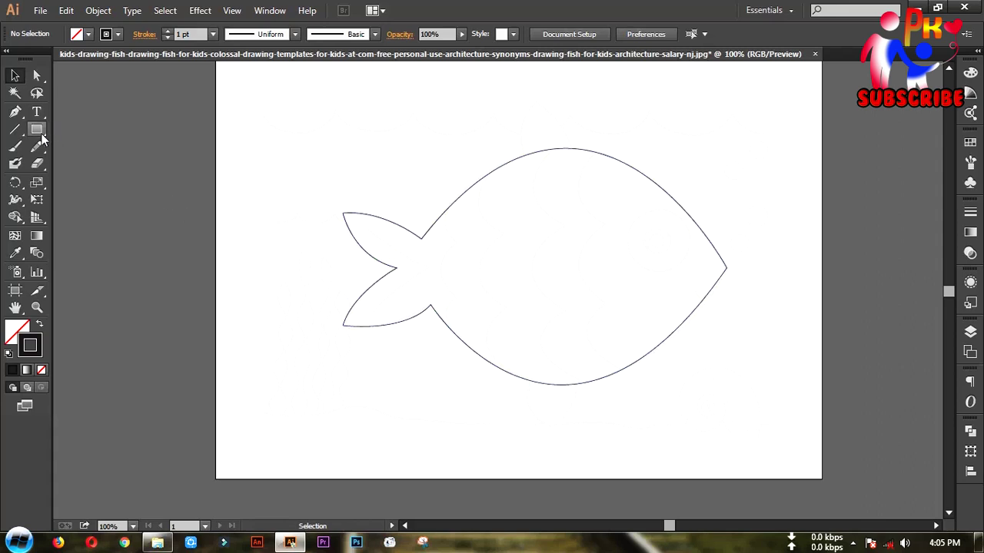
- Draw a round eye circle in the head with a small pupil circle inside, discarding a trial oval
left_click_drag(36, 129, 85, 162)
left_click_drag(636, 210, 688, 288)
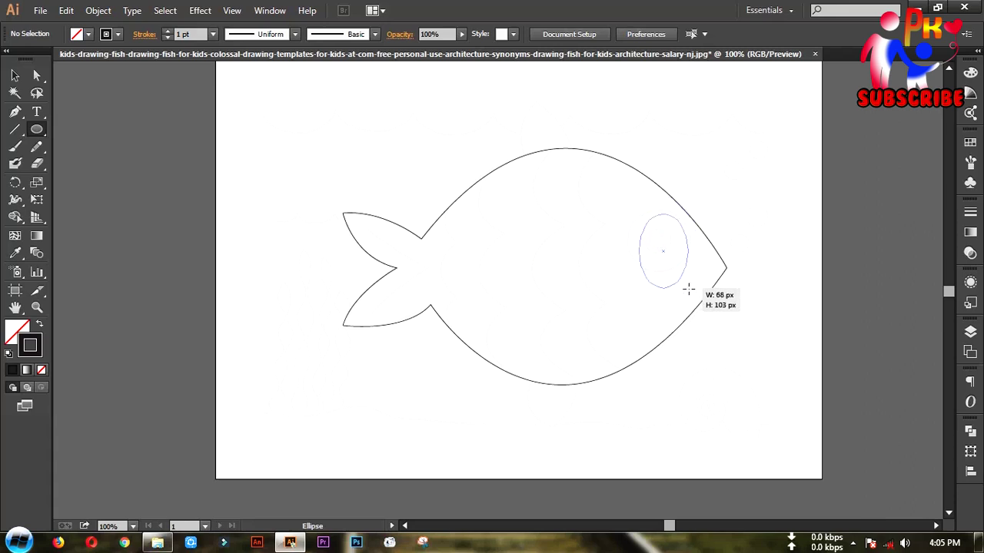
left_click_drag(688, 289, 674, 278)
key("ctrl+z")
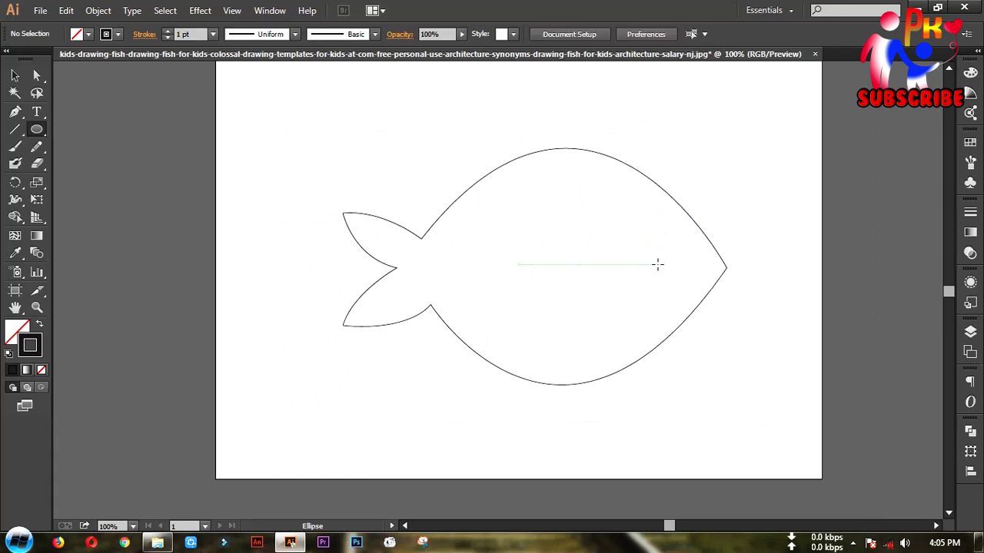
left_click_drag(631, 212, 691, 270)
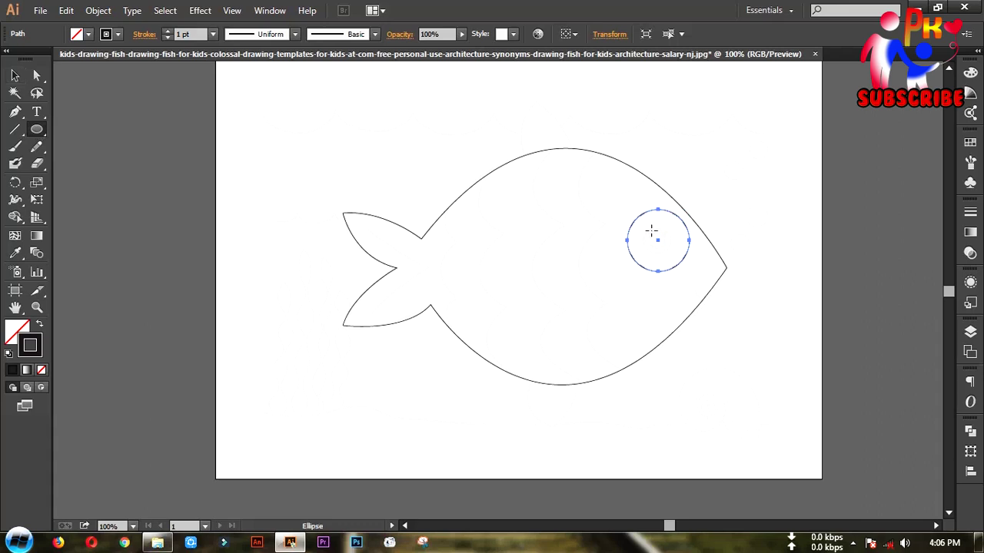
left_click_drag(657, 241, 673, 259)
- Draw the first scalloped scale line from the fish's top edge down to the belly
left_click(666, 295)
left_click(519, 295)
left_click(15, 112)
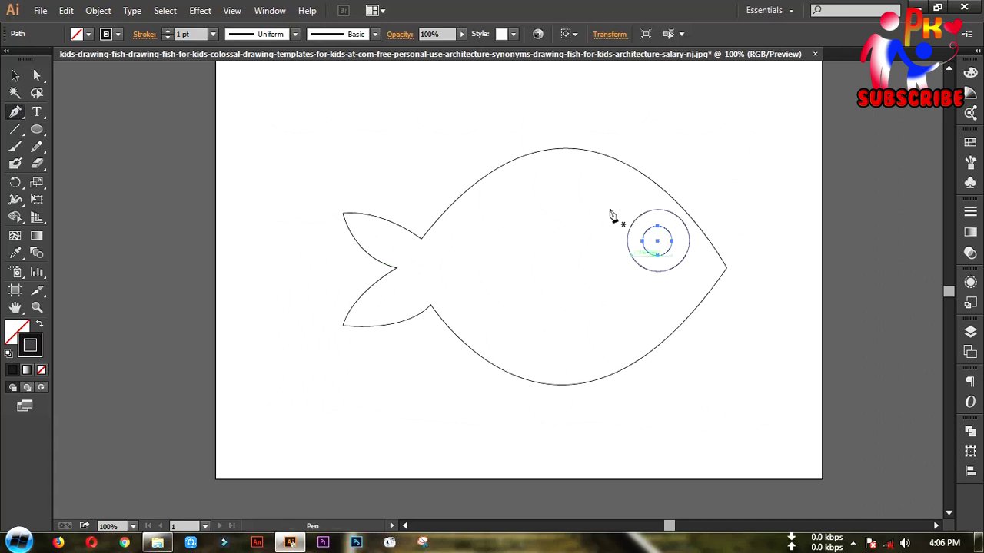
left_click(594, 152)
left_click_drag(605, 226, 657, 256)
left_click(605, 226)
mouse_move(605, 304)
left_mouse_down()
mouse_move(658, 345)
mouse_move(690, 398)
left_mouse_up()
left_click(605, 304)
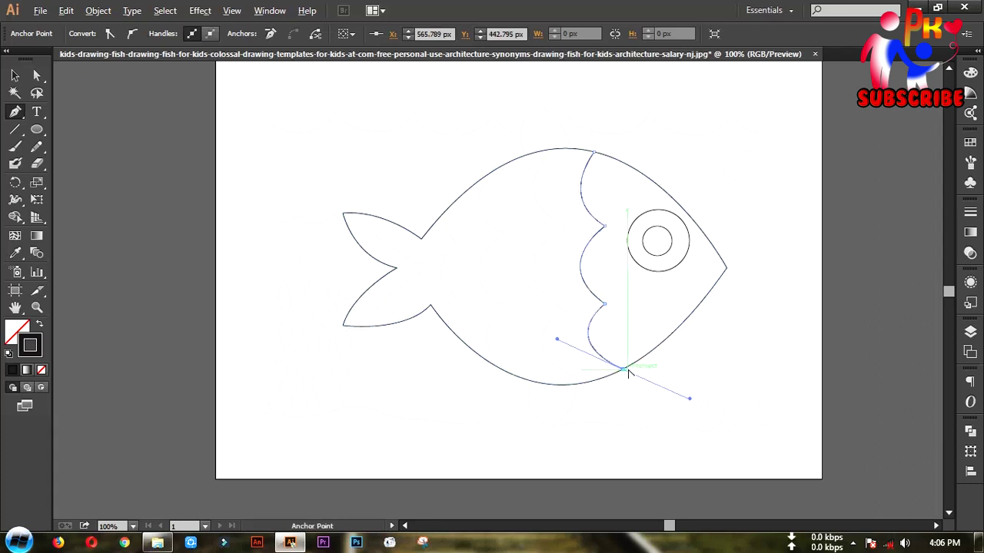
left_click(15, 112)
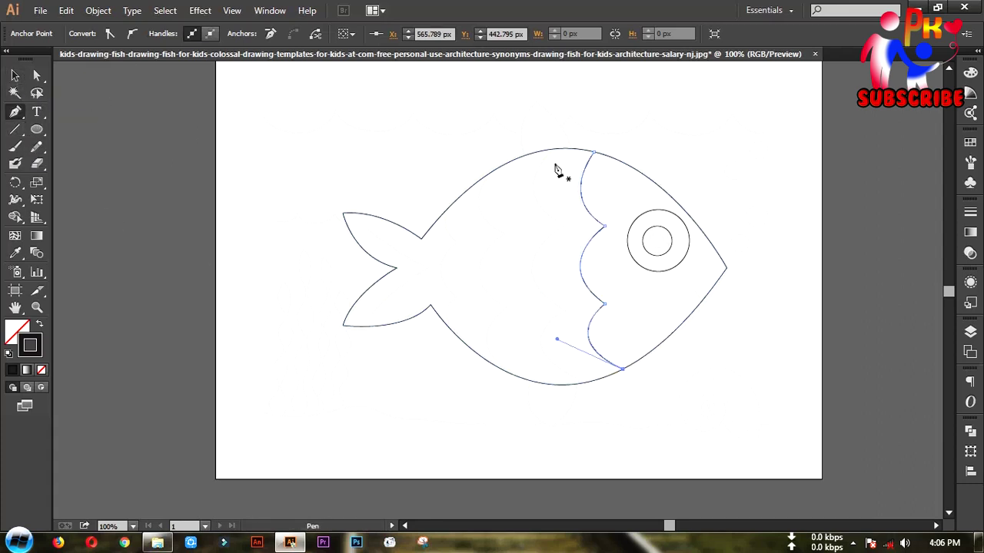
- Draw a second scalloped scale line beside it, ending on the fish's bottom edge
left_click(553, 148)
left_click_drag(624, 259, 605, 256)
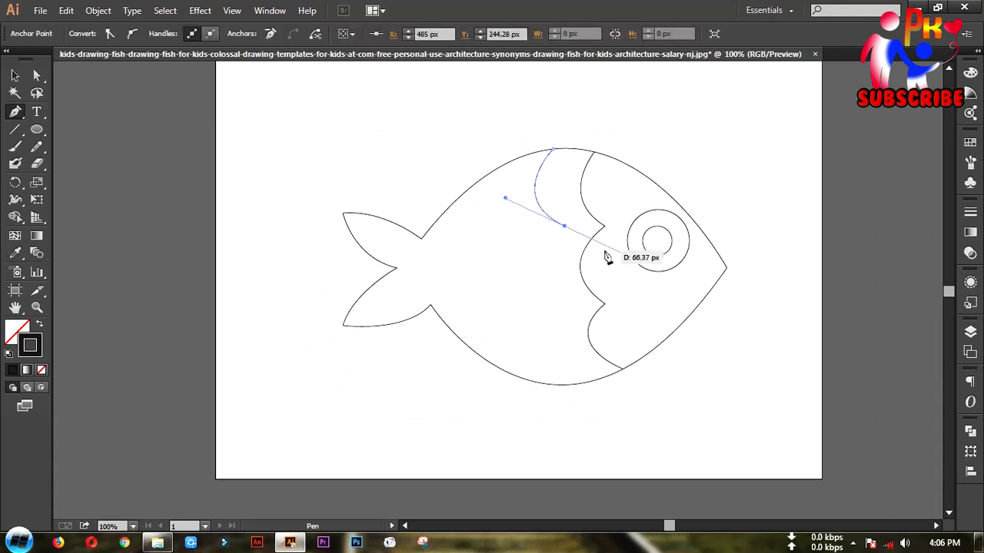
left_click(564, 226)
left_click_drag(620, 343, 632, 345)
left_click(564, 308)
left_click_drag(581, 384, 629, 410)
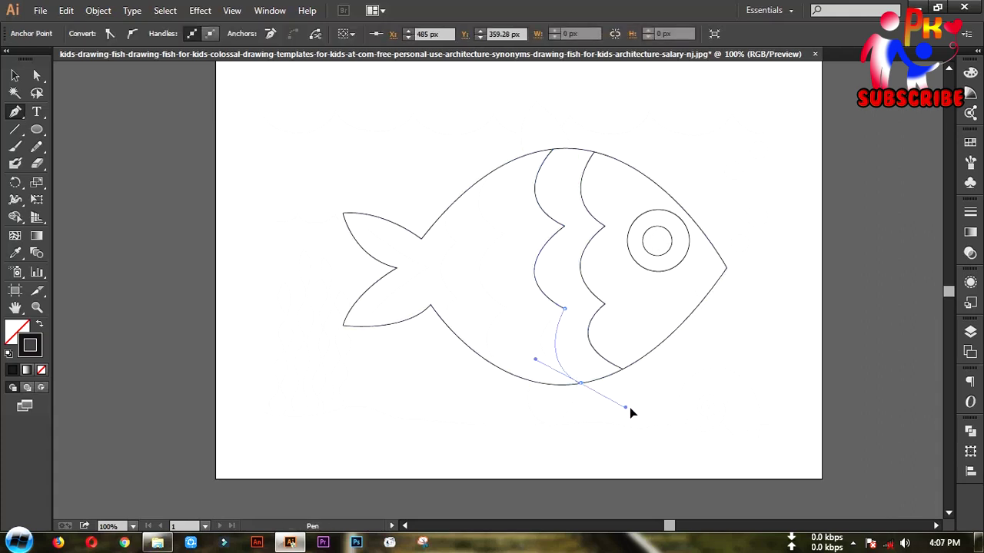
left_click(580, 383)
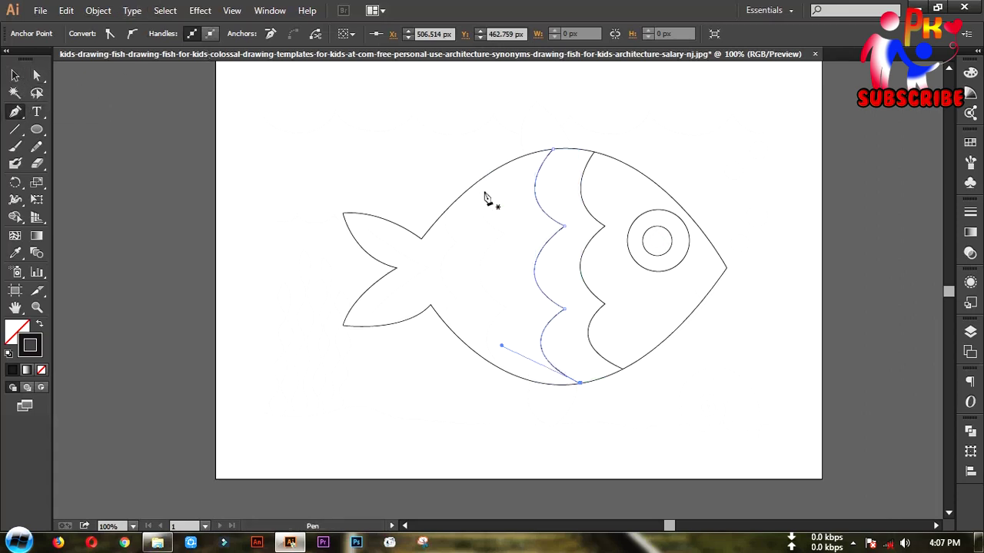
- Draw a third scalloped scale line from the top edge to the belly, redoing a misplaced curve
left_click(487, 174)
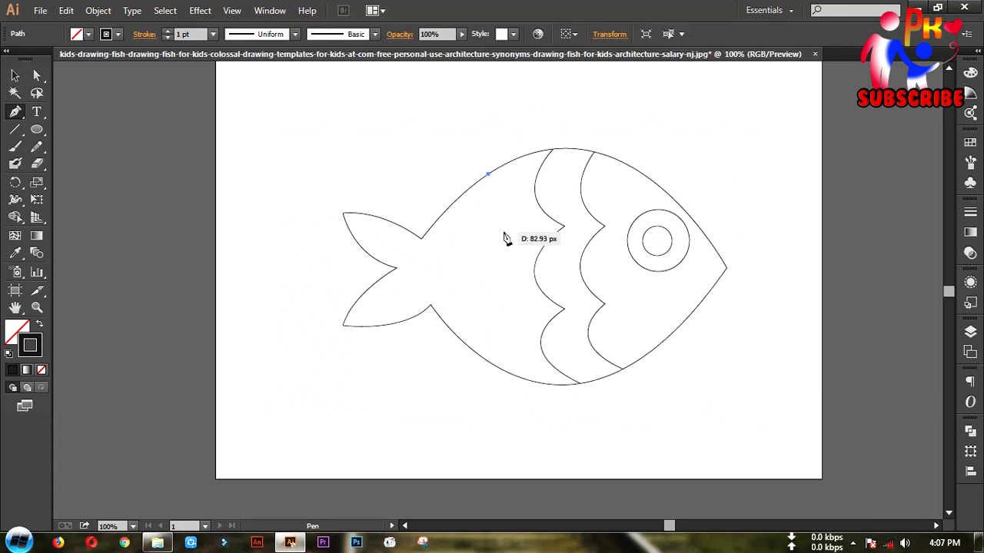
mouse_move(518, 256)
left_mouse_down()
mouse_move(543, 248)
mouse_move(507, 312)
left_mouse_up()
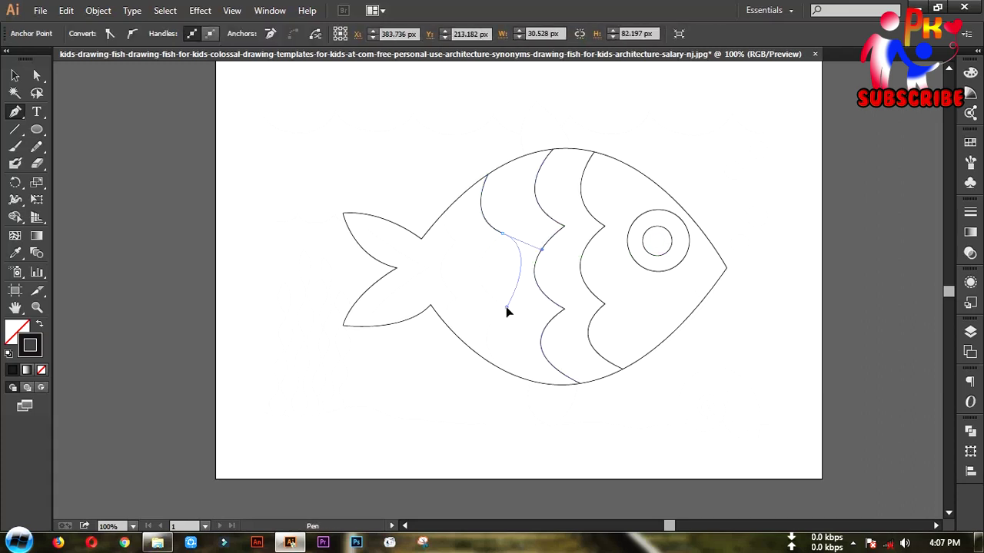
key("ctrl+z")
left_click_drag(502, 232, 551, 253)
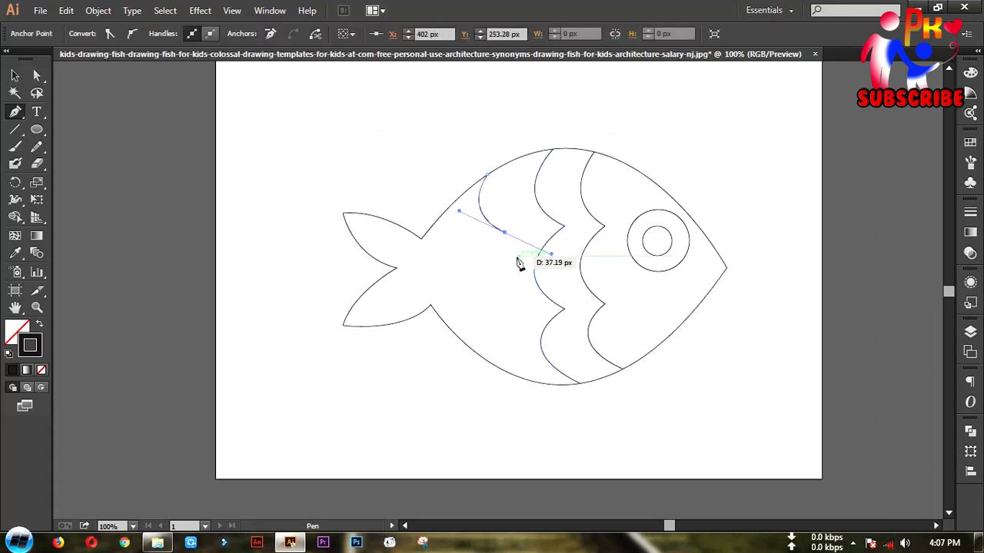
left_click_drag(504, 305, 558, 334)
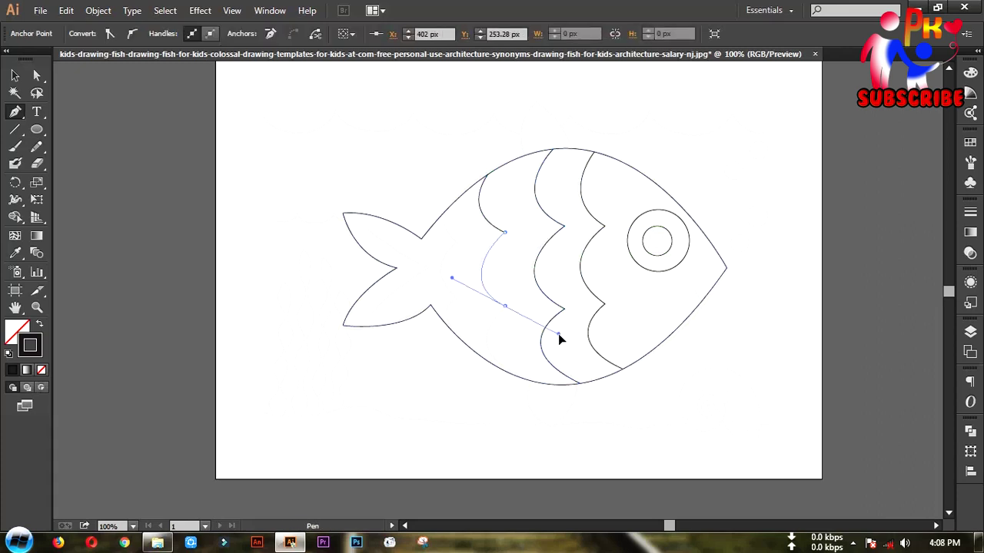
left_click_drag(509, 373, 563, 402)
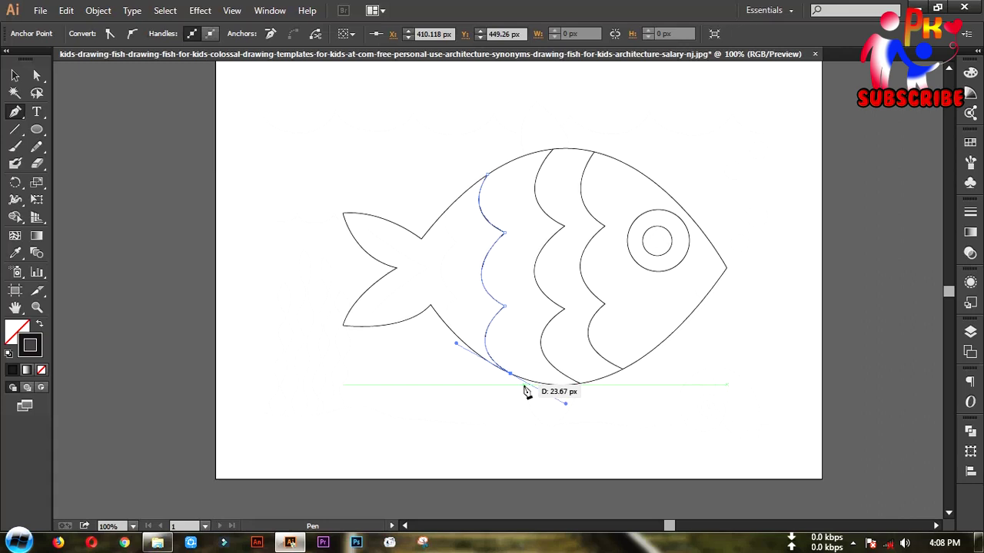
left_click(192, 119, "ctrl")
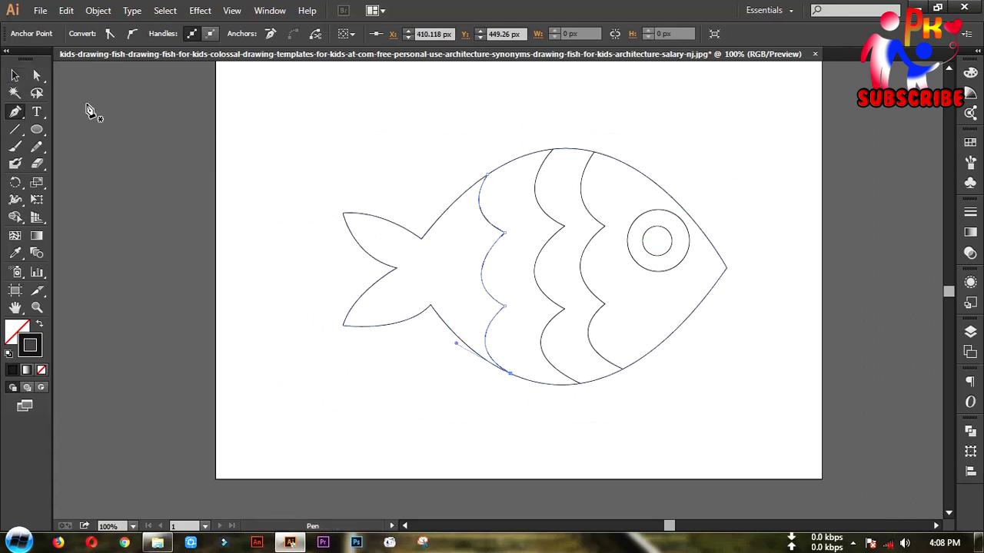
- Add a scalloped line at the tail joint and a V-shaped inner line splitting the tail
left_click(449, 206)
left_click(454, 240)
mouse_move(455, 297)
left_mouse_down()
mouse_move(492, 324)
mouse_move(459, 307)
mouse_move(470, 350)
left_mouse_up()
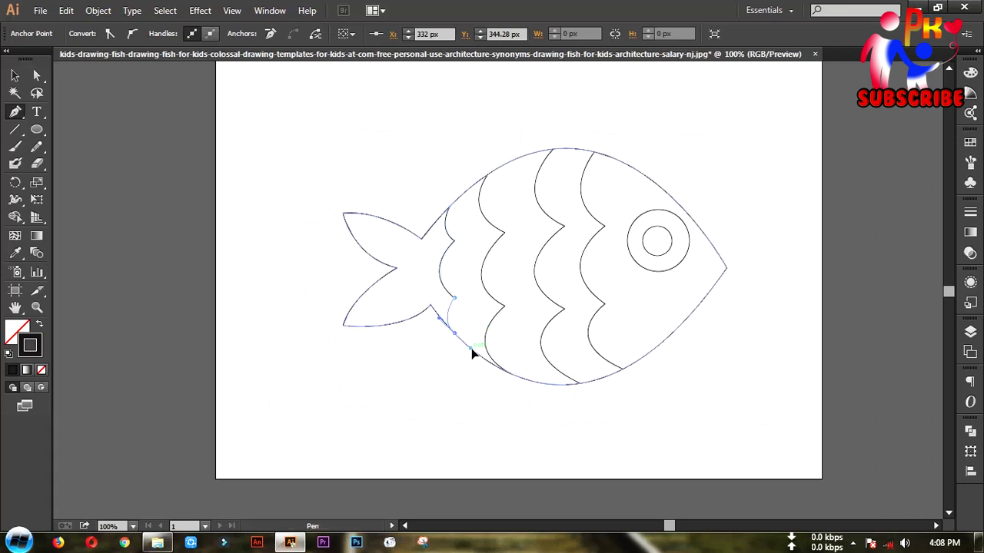
left_click(372, 251, "ctrl")
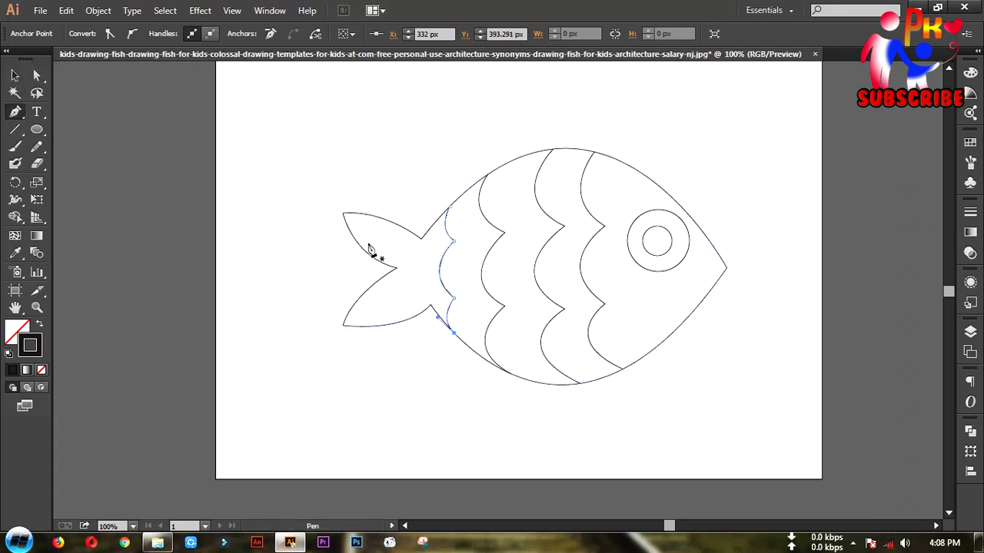
left_click(367, 229)
left_click_drag(407, 264, 427, 266)
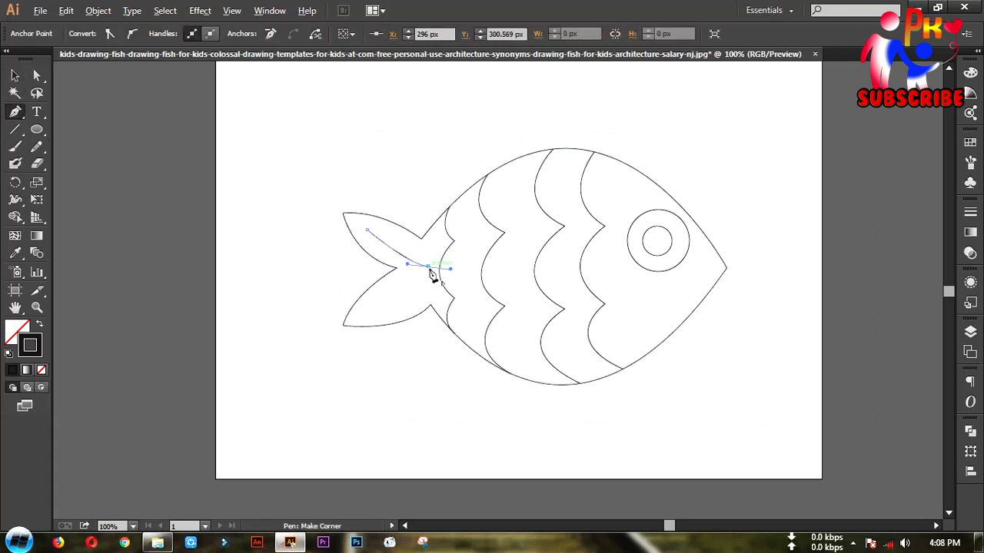
left_click(372, 312)
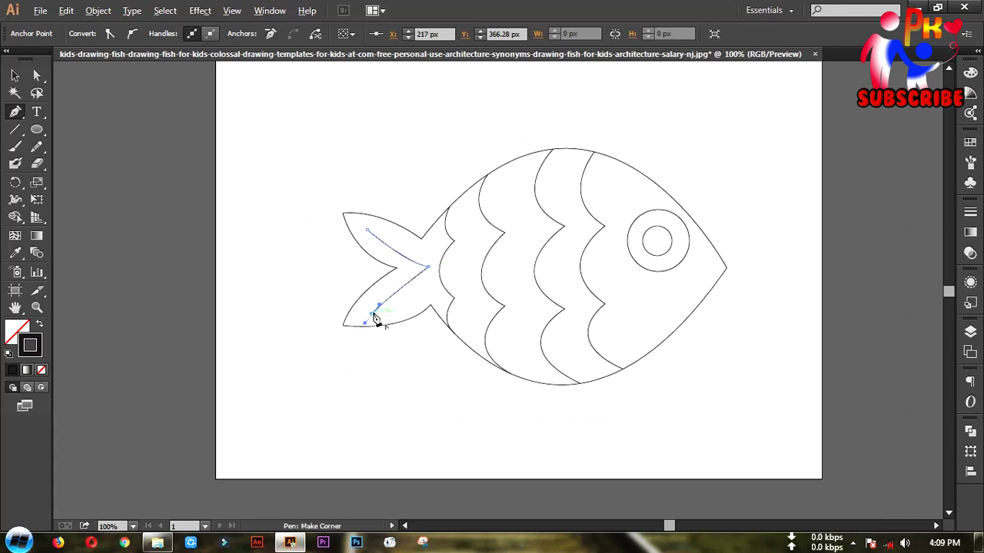
- Draw a leaf-shaped top fin with a sharp tip on the fish's back
left_click_drag(574, 152, 537, 108)
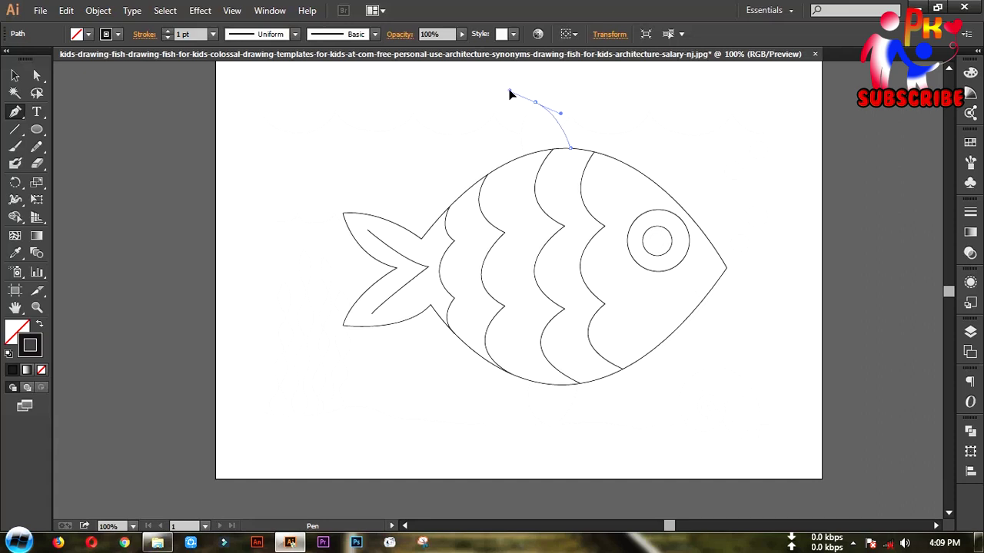
left_click_drag(513, 96, 509, 91)
left_click(536, 103)
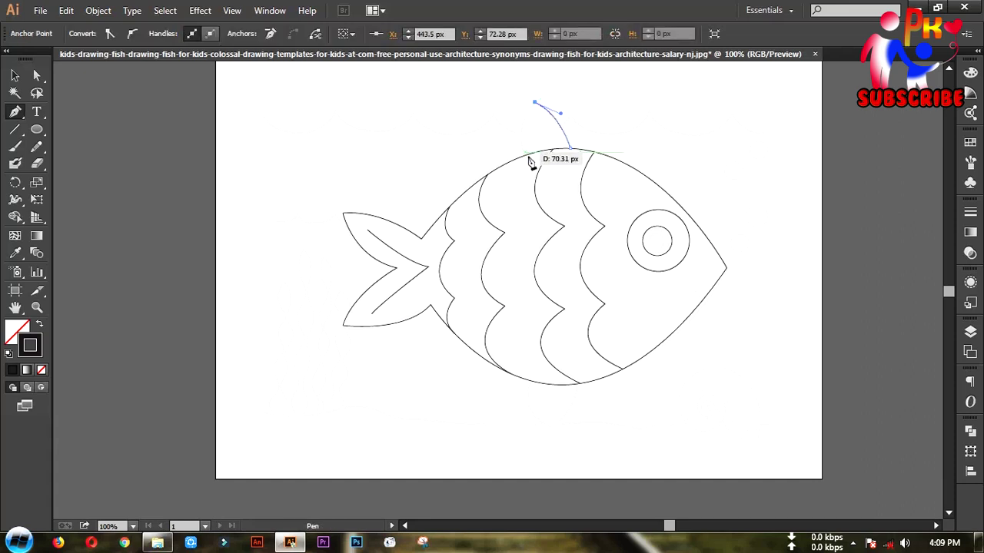
left_click_drag(523, 154, 536, 174)
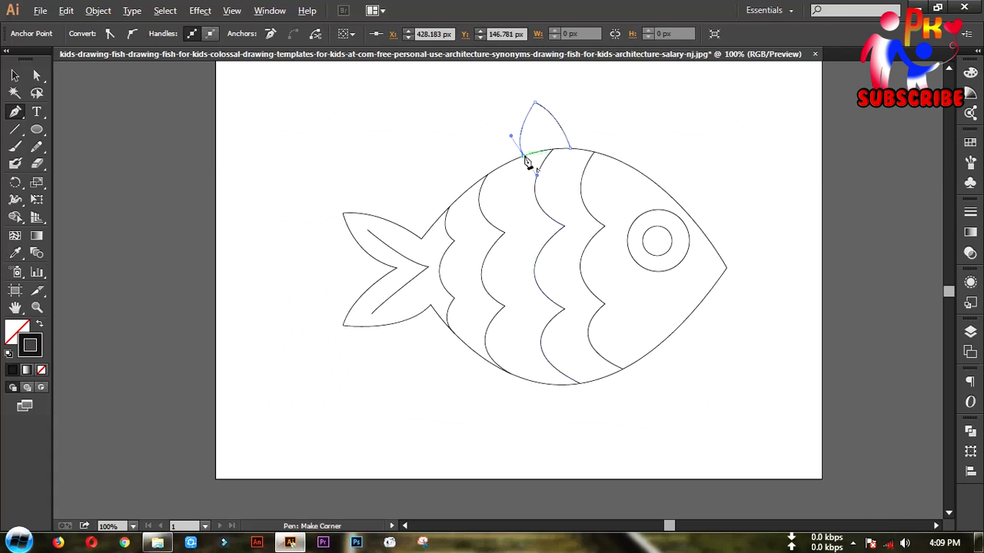
- Draw a smaller pointed fin under the belly and reshape its closing curve
mouse_move(577, 383)
left_mouse_down()
mouse_move(555, 430)
mouse_move(532, 449)
left_mouse_up()
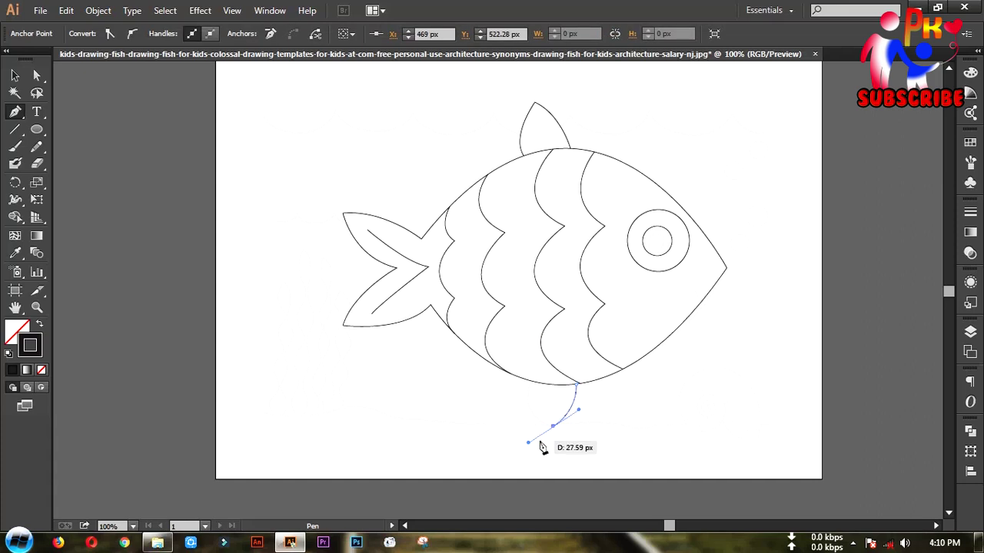
left_click(553, 425)
left_click_drag(534, 382, 550, 346)
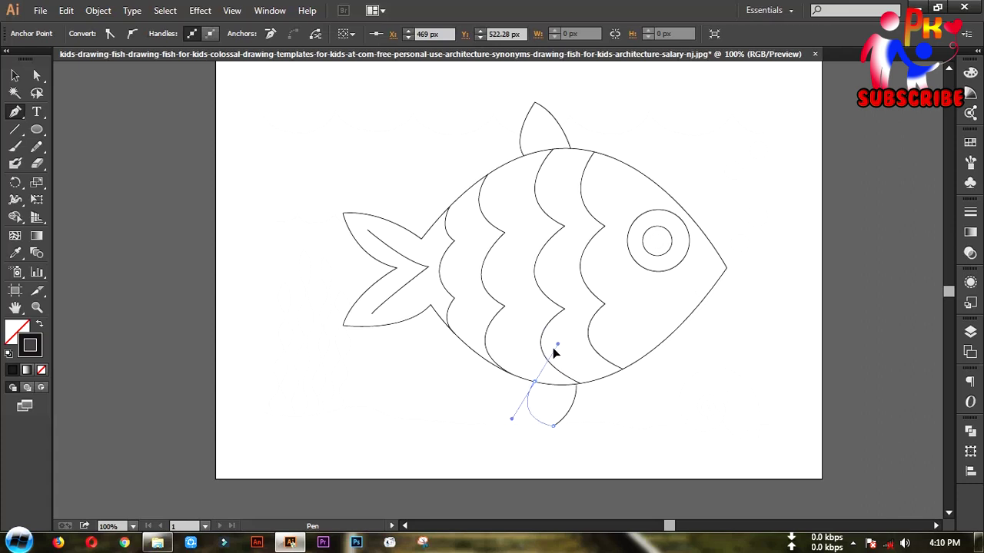
mouse_move(549, 355)
left_mouse_down()
mouse_move(532, 399)
mouse_move(87, 180)
mouse_move(33, 68)
left_mouse_up()
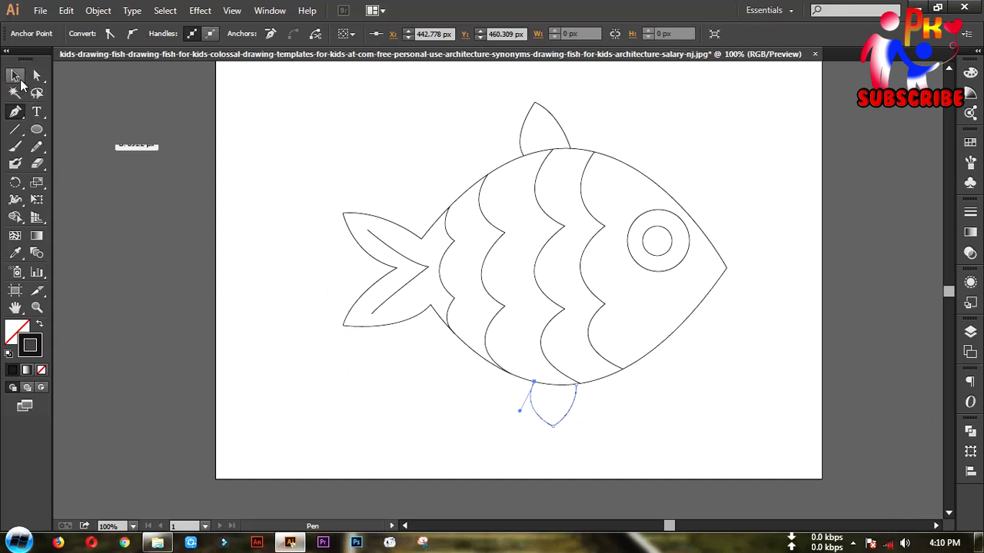
left_click(15, 75)
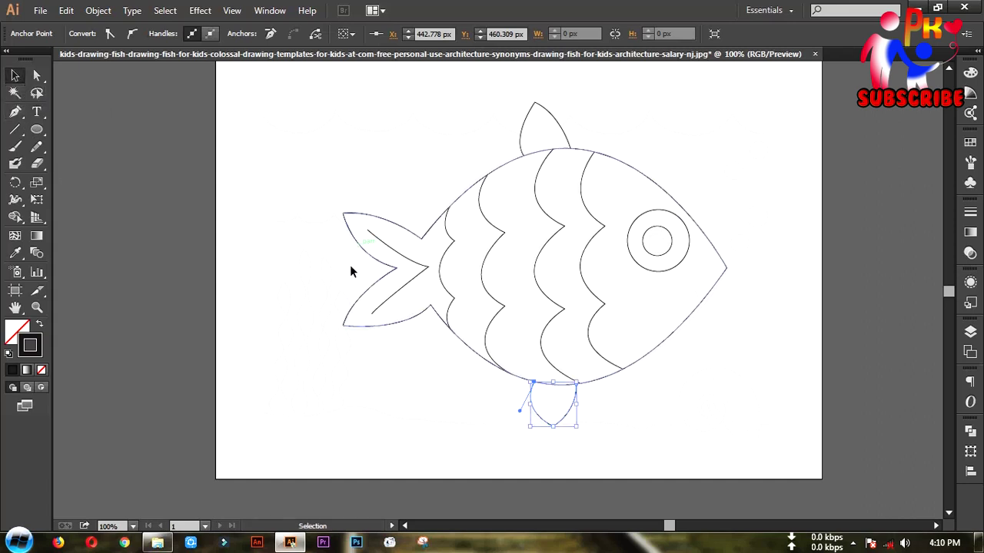
- Draw a short curved mouth stroke just inside the fish's pointed nose
key("p")
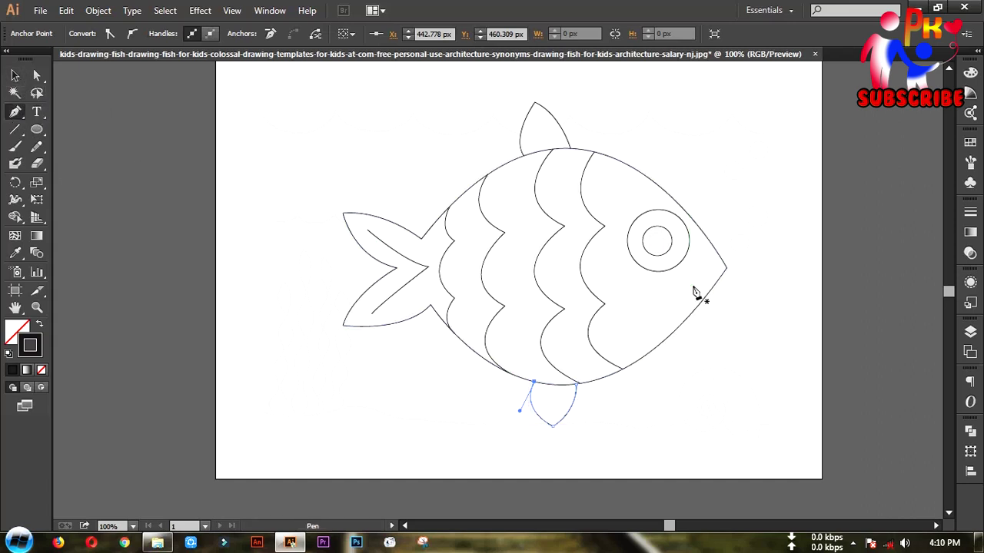
left_click(694, 284)
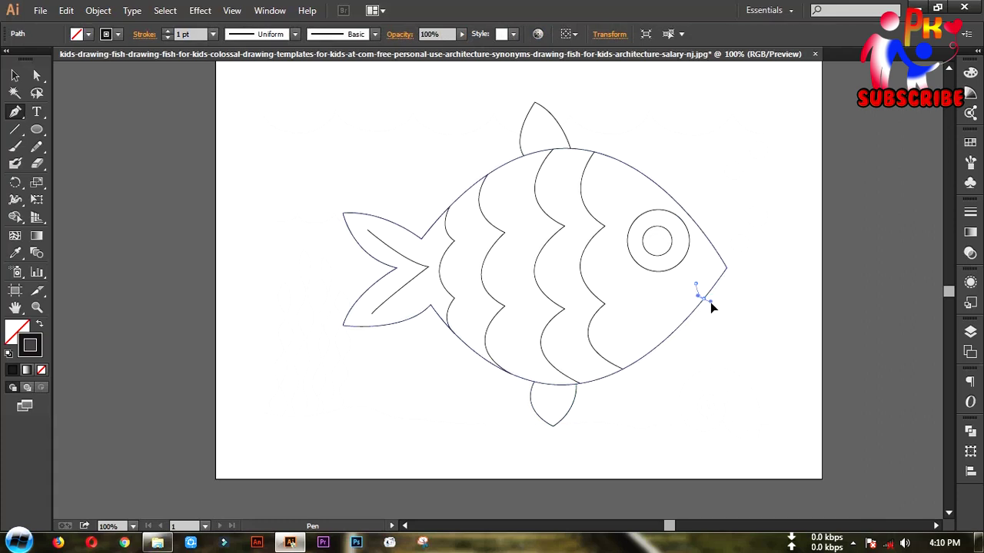
left_click_drag(713, 303, 712, 303)
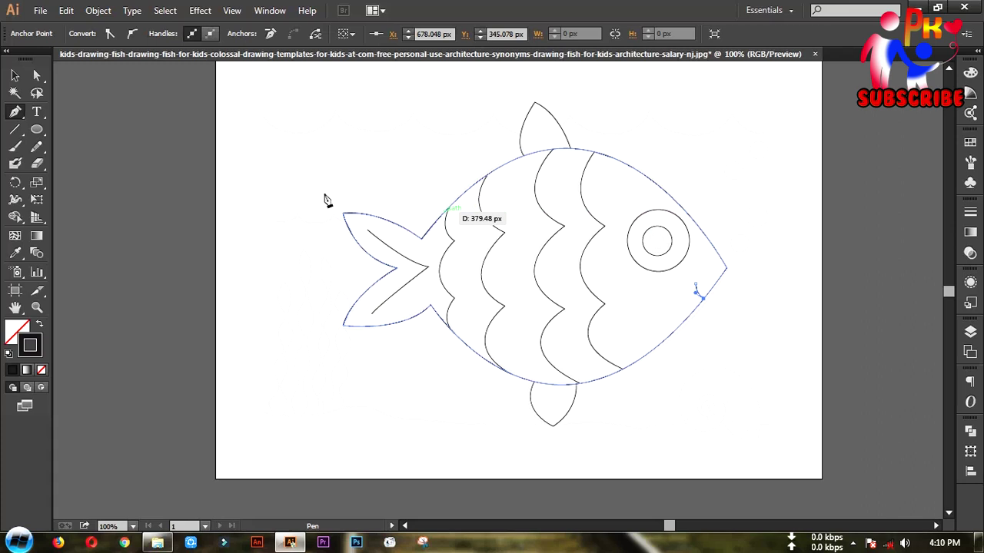
left_click(17, 76)
left_click(15, 112)
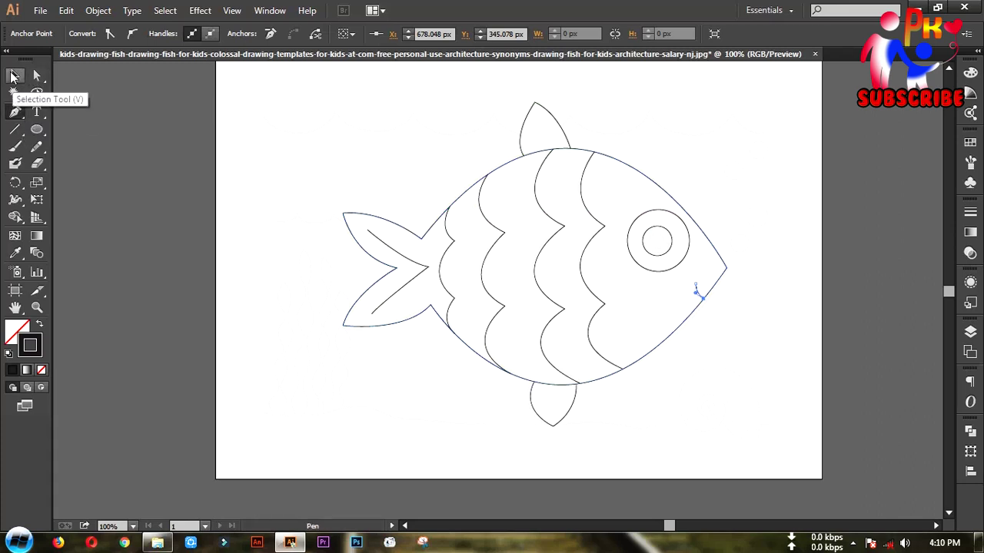
- Draw a wavy water line with sharp crests across the top of the page through the top fin
left_click(263, 116)
left_click_drag(336, 112, 369, 178)
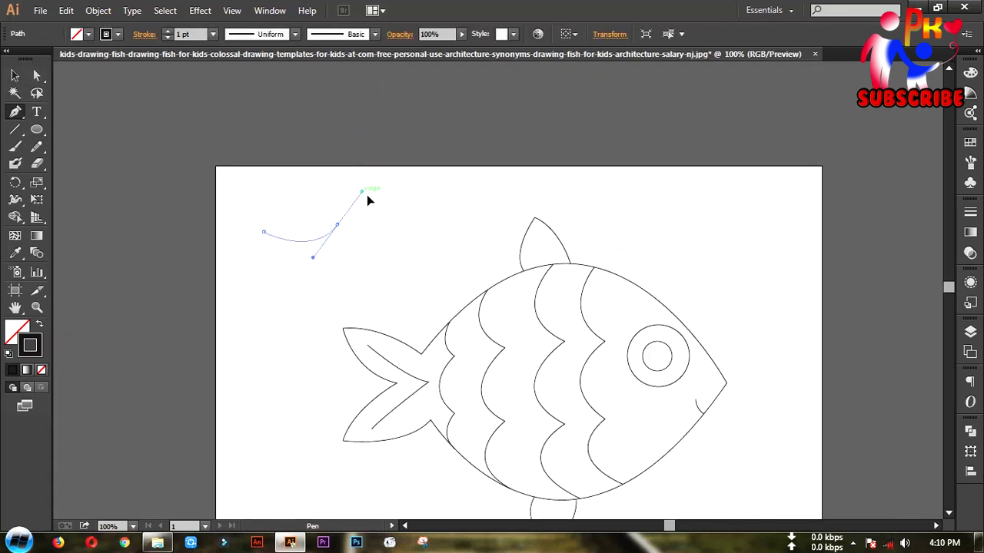
left_click_drag(413, 230, 464, 195)
left_click(414, 230)
left_click_drag(494, 231, 539, 188)
left_click_drag(570, 231, 615, 187)
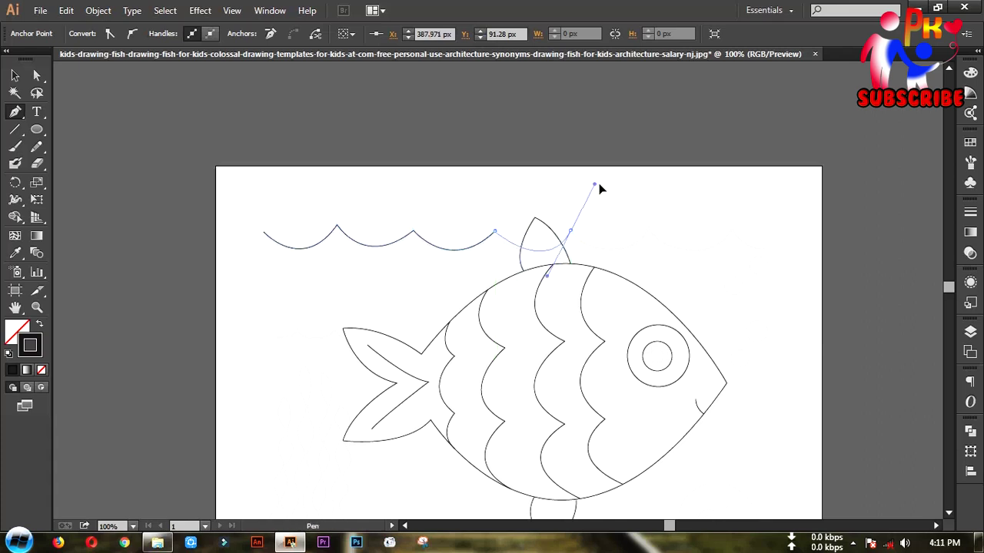
left_click(570, 231)
left_click_drag(650, 225, 669, 199)
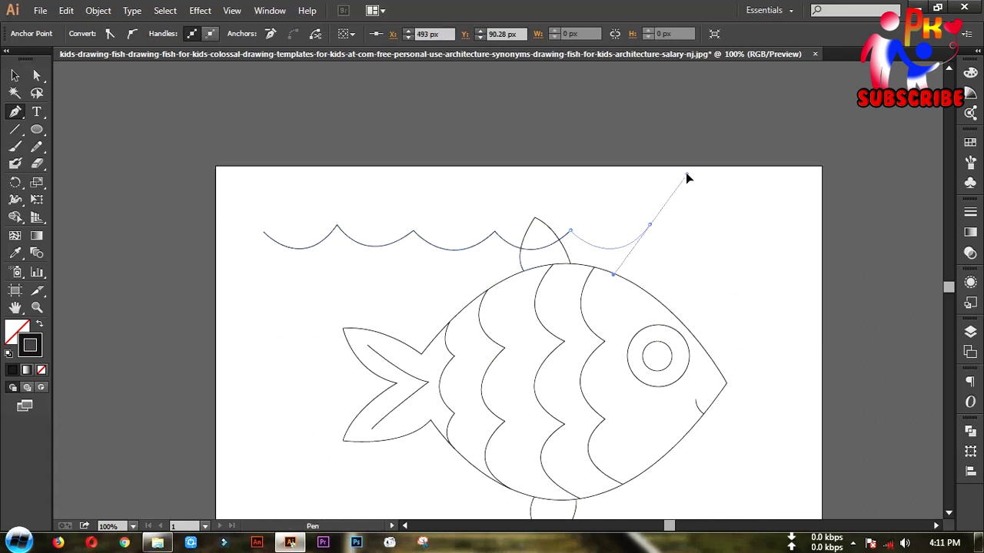
left_click(649, 225)
left_click(731, 228)
left_click_drag(762, 244, 786, 232)
- Select the water line and open, then dismiss, its context menu
key("v")
left_click(97, 238)
right_click(587, 241)
left_click(779, 479)
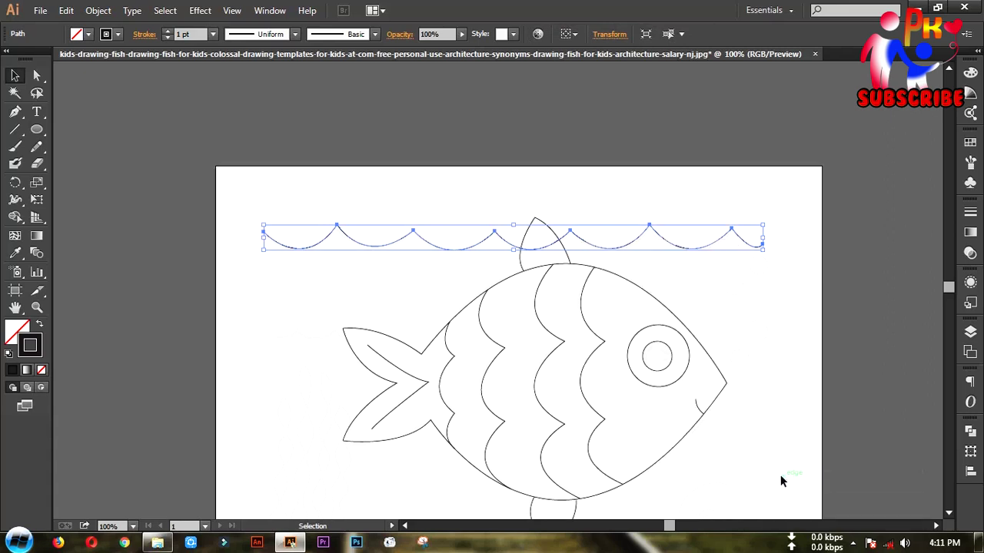
- Zoom in on the top fin and select the water line where it crosses the fin
key("c")
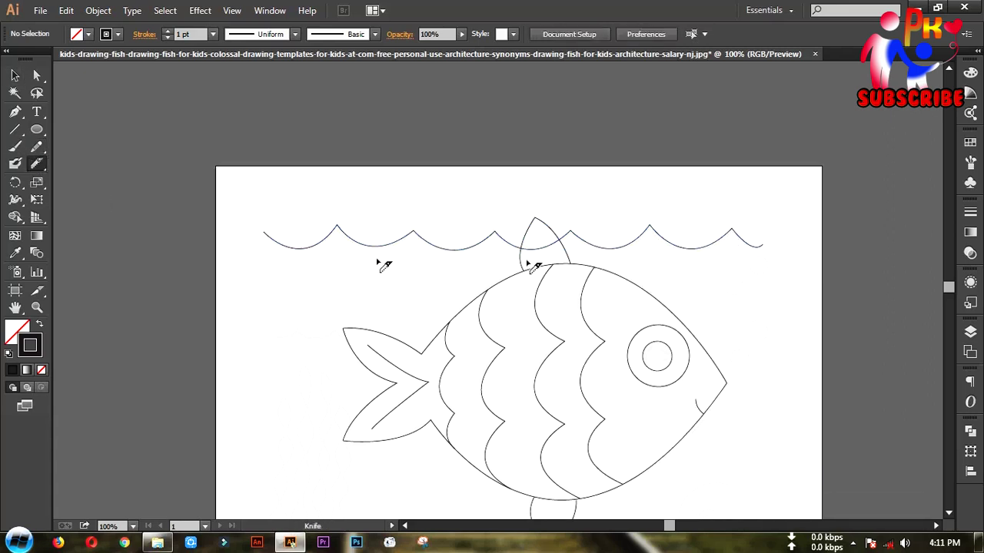
scroll(531, 261, "up", 3)
left_click_drag(618, 215, 505, 226)
key("v")
left_click(538, 233)
left_click(38, 164)
left_click_drag(513, 250, 608, 201)
- Cut the water line at the fin edge, delete the pieces inside the fin, and zoom to fit
key("c")
left_click(498, 229)
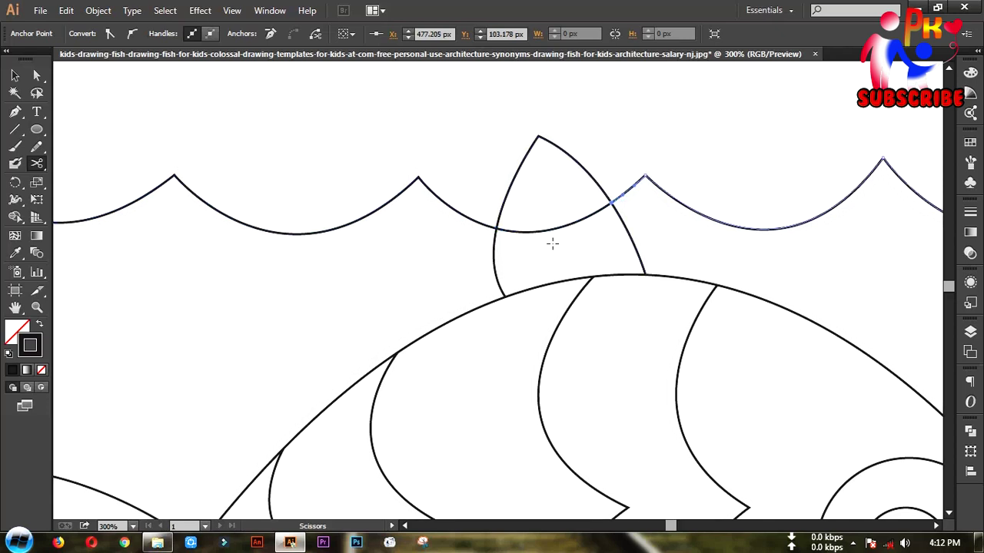
left_click(571, 223, "ctrl")
key("Delete")
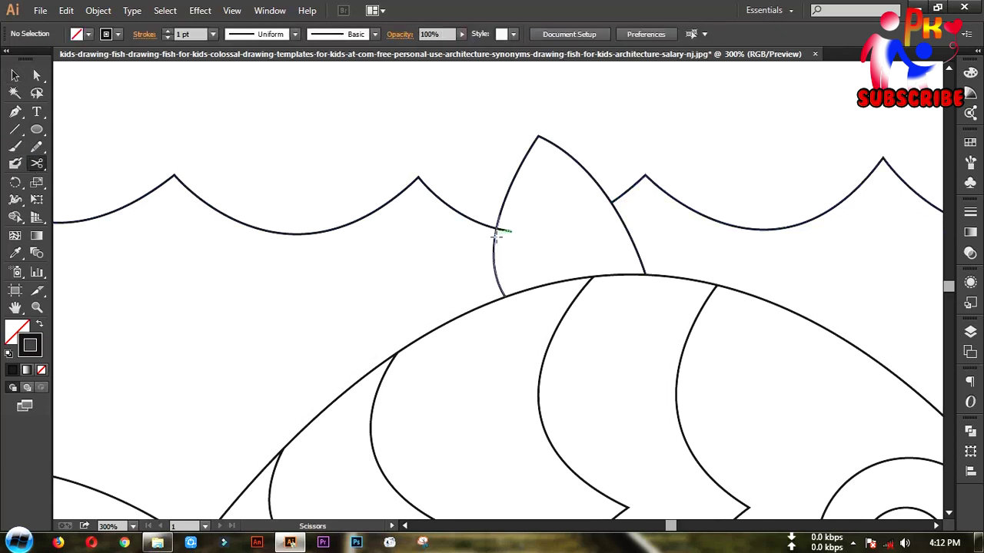
scroll(483, 247, "up", 3)
key("Delete")
key("v")
key("ctrl+0")
- Draw a long gently curving seabed line along the bottom below the fish
left_click(14, 111)
left_click(225, 443)
left_click_drag(325, 437, 375, 421)
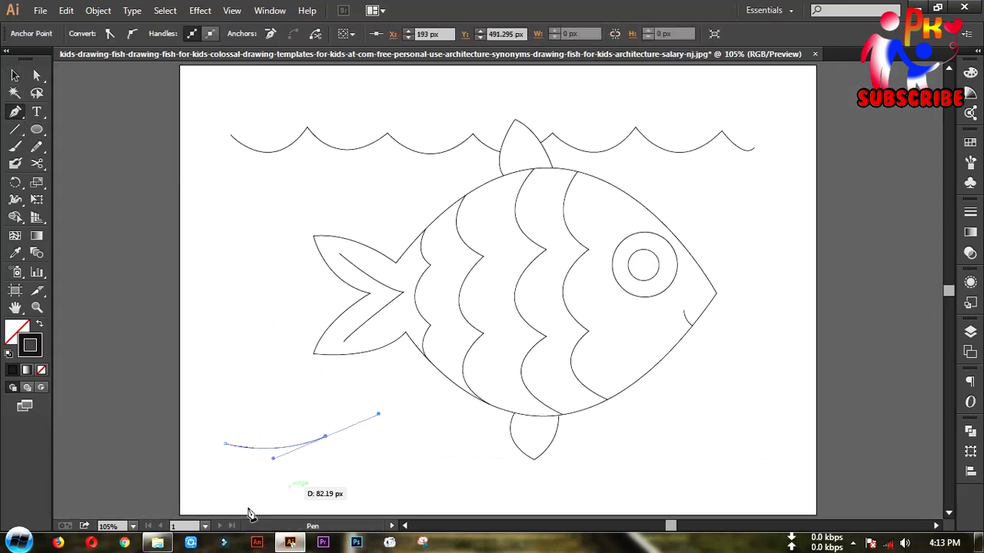
left_click(364, 448)
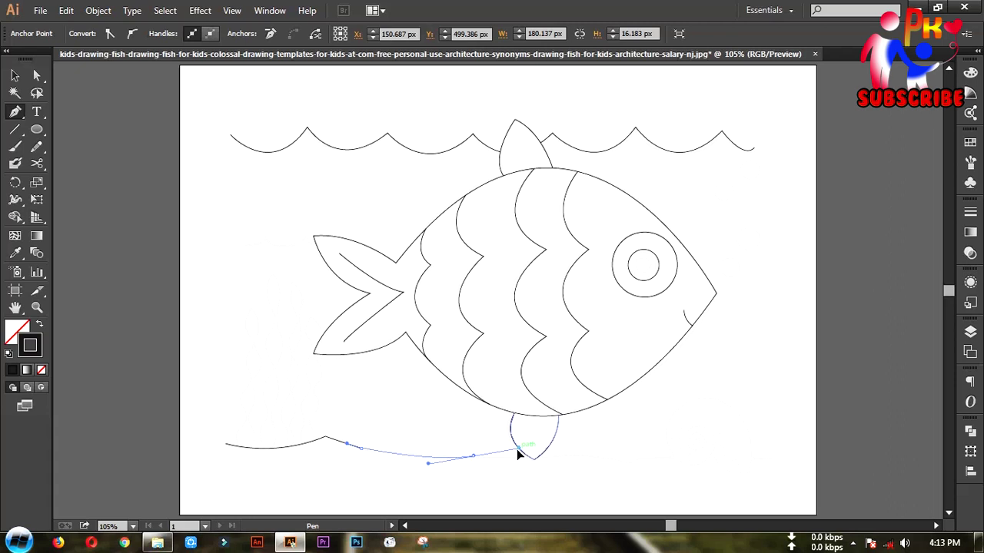
left_click_drag(624, 463, 675, 460)
left_click(672, 457)
key("Return")
key("v")
left_click(110, 284)
- Draw a short wave left of the tail ending at the tail's upper tip
key("p")
left_click(242, 245)
mouse_move(265, 237)
left_mouse_down()
mouse_move(306, 238)
mouse_move(333, 219)
left_mouse_up()
left_click(315, 244)
left_click(36, 129)
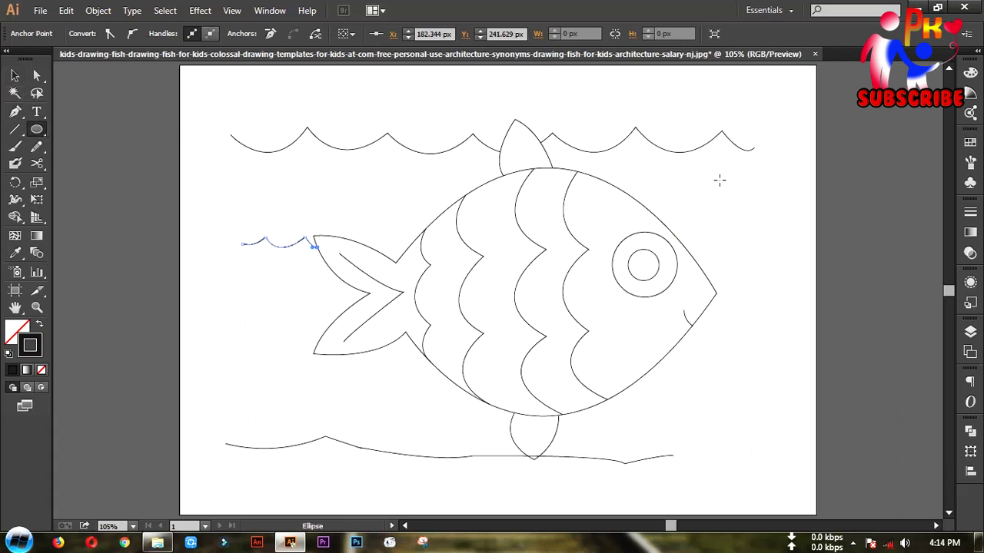
- Add small bubble circles right of the fish's head and resume the seabed line at its right end
left_click_drag(742, 160, 766, 183)
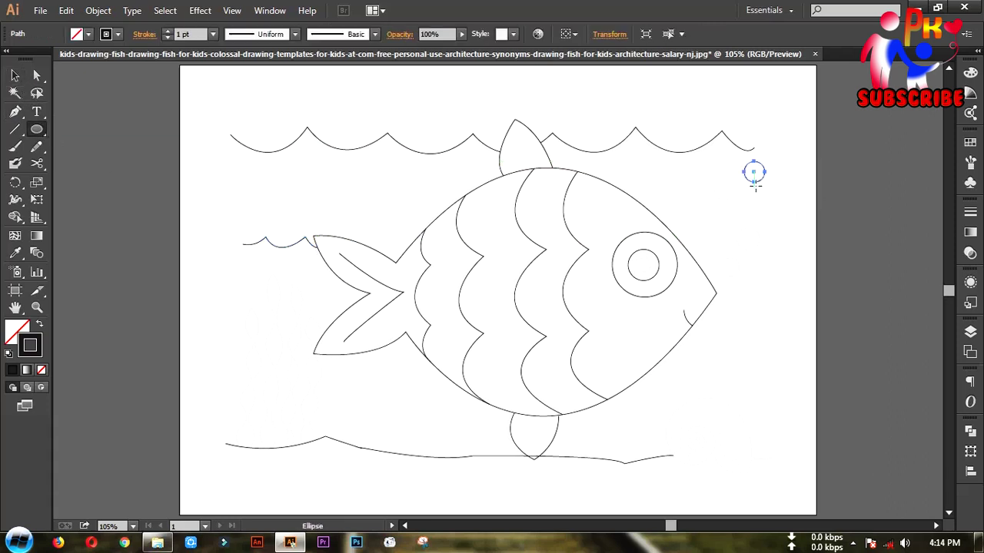
mouse_move(732, 202)
left_mouse_down()
mouse_move(761, 250)
mouse_move(742, 278)
left_mouse_up()
left_click(725, 191)
left_click(525, 297)
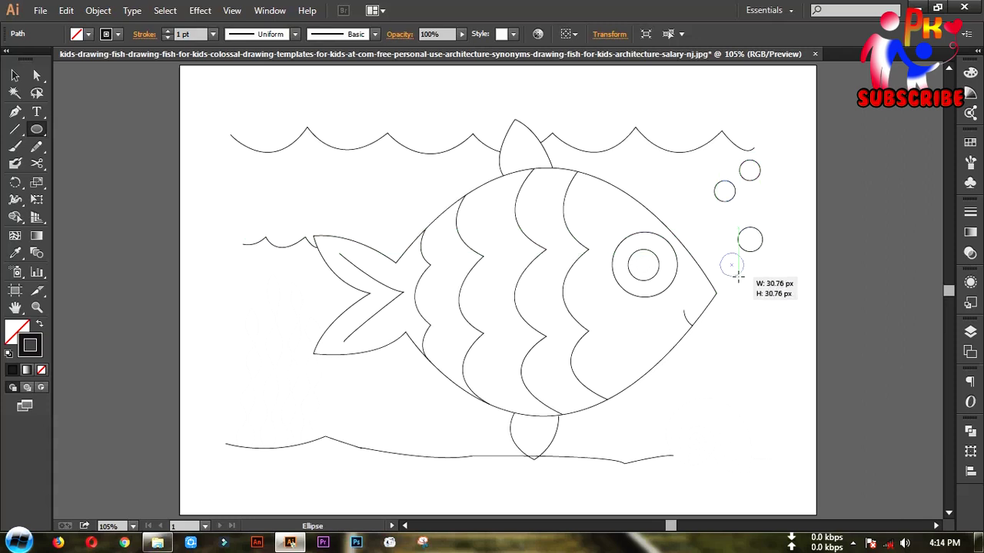
key("p")
left_click(673, 456)
- Extend the seabed line to its right end and finish the path
left_click(773, 458)
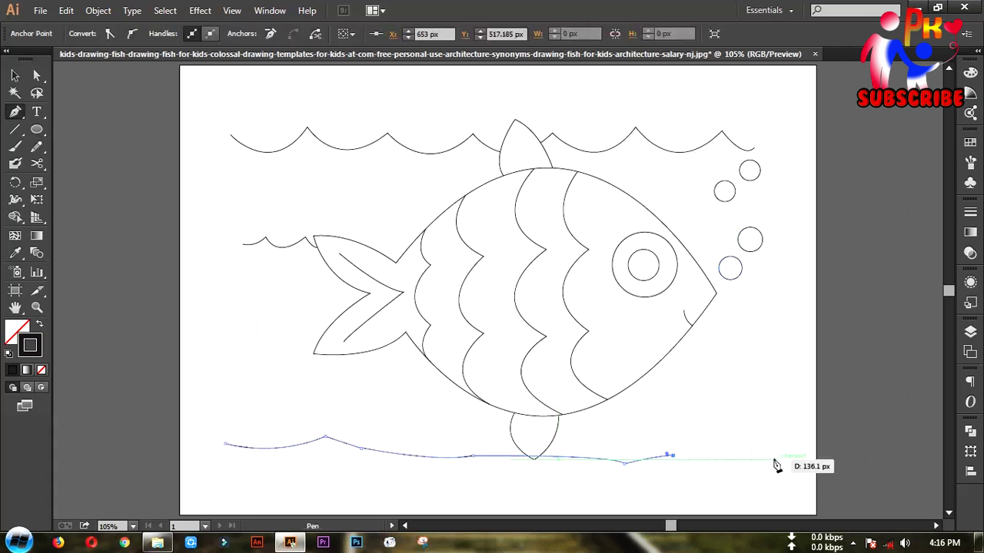
left_click(805, 459)
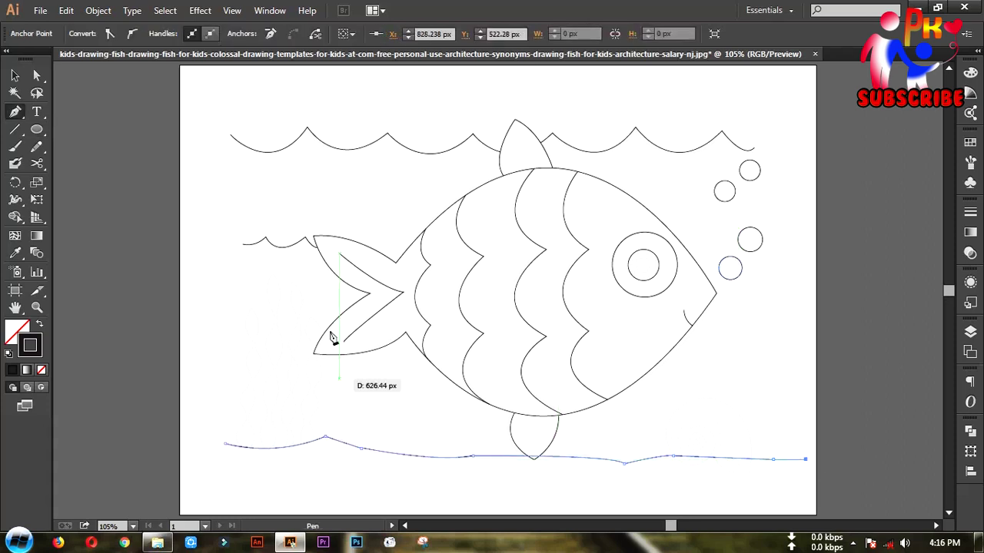
key("v")
left_click(115, 228)
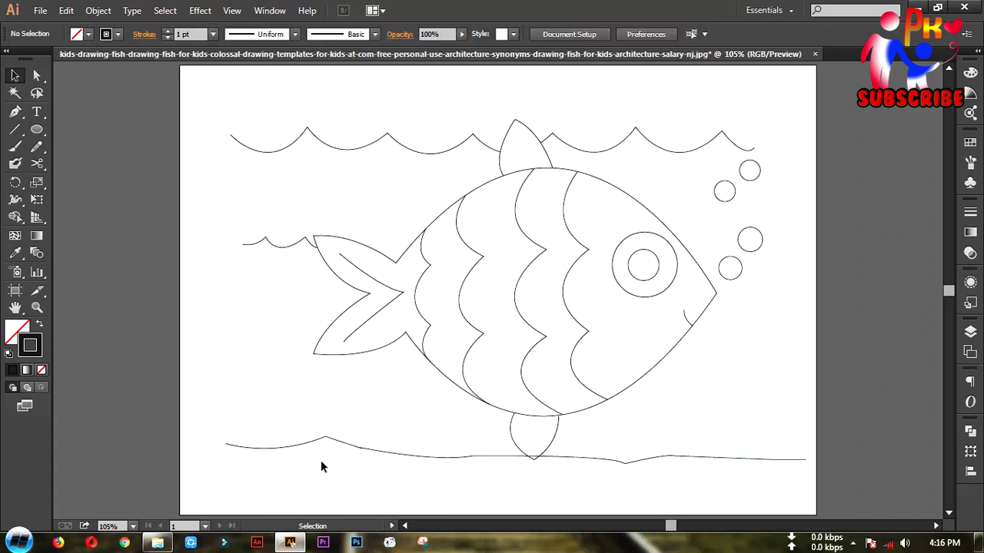
- Zoom in on the bottom fin and cut the seabed line with Scissors at the fin tip
key("ctrl+plus")
key("ctrl+plus")
key("ctrl+plus")
scroll(514, 207, "down", 5)
scroll(321, 334, "down", 5)
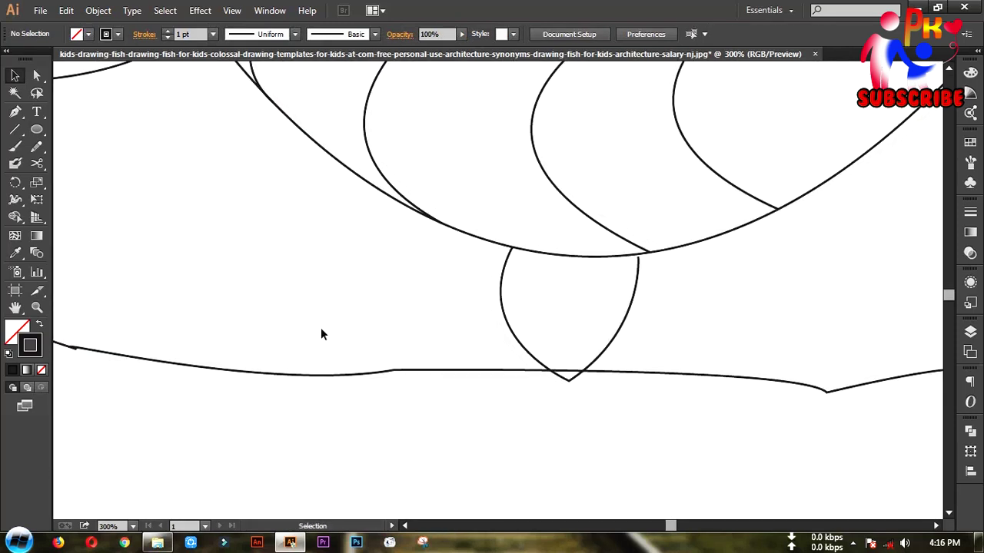
left_click(36, 163)
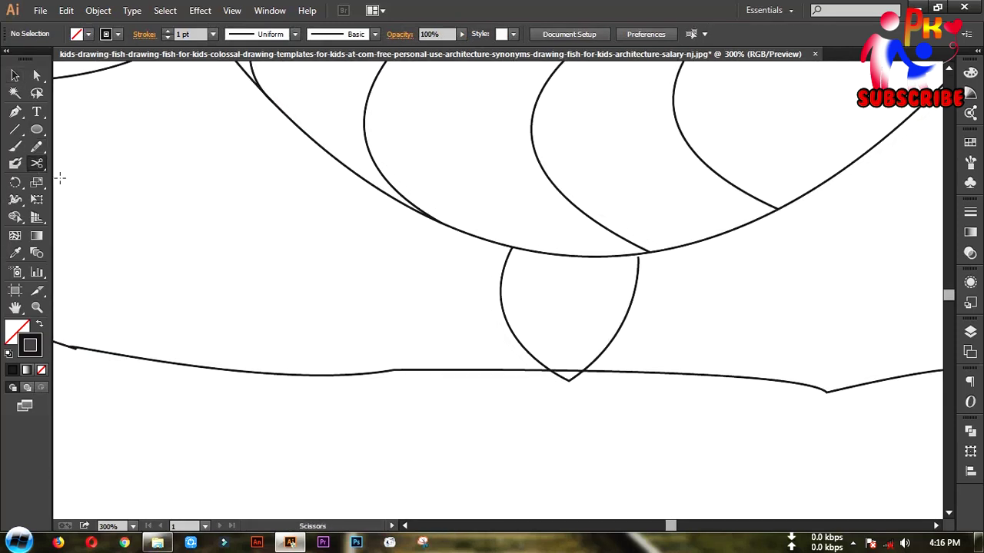
left_click(550, 369)
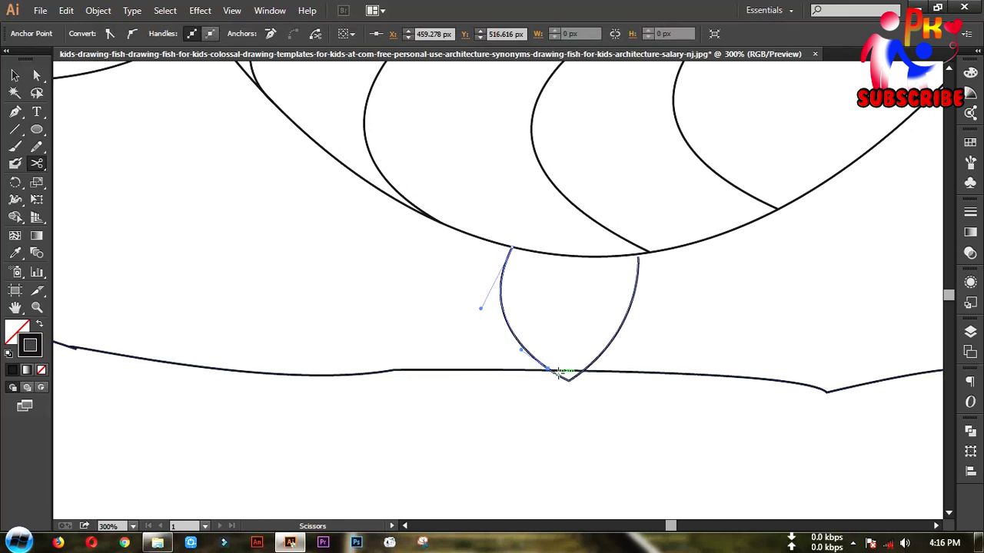
left_click(584, 371)
key("v")
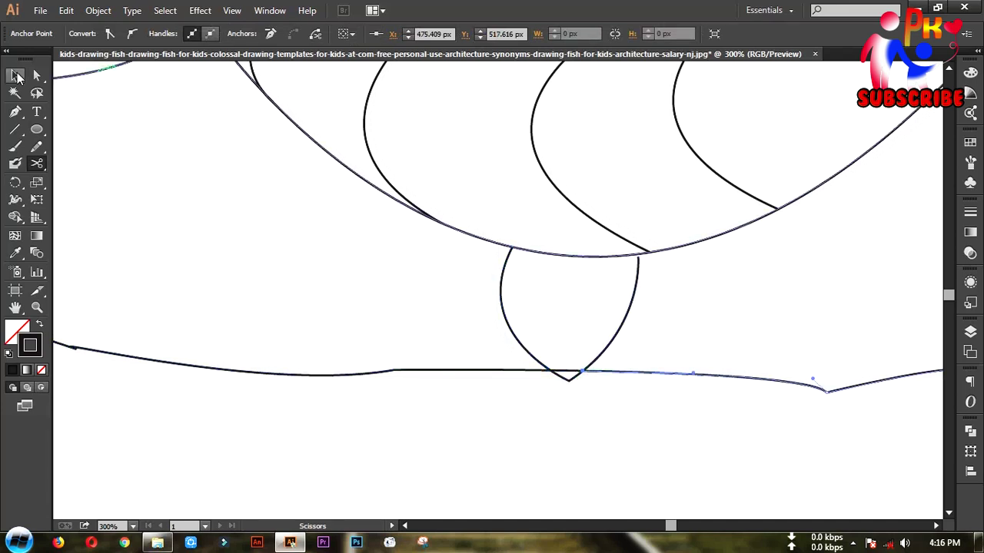
- Cut the seabed line at the fin's left edge and remove the short piece inside the fin tip
left_click(568, 375)
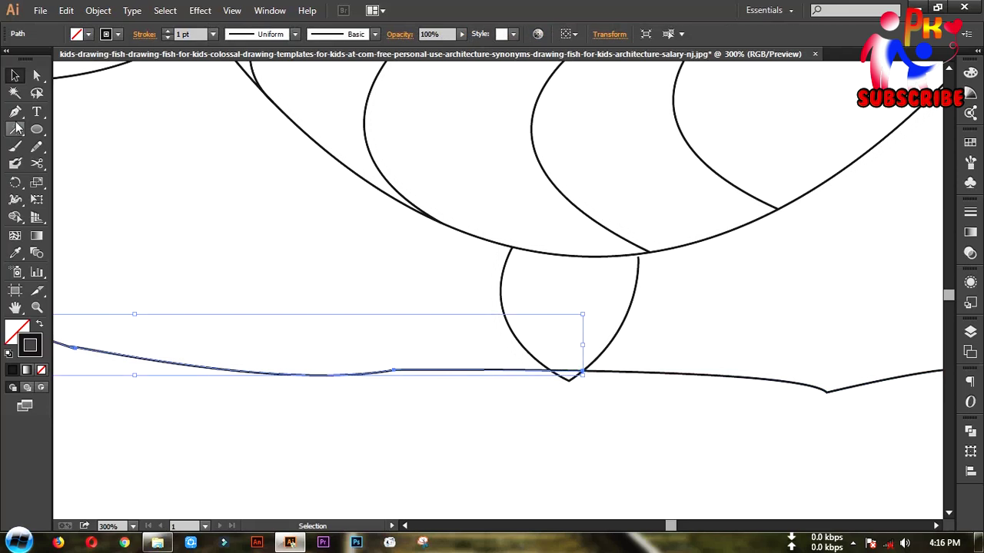
left_click(39, 163)
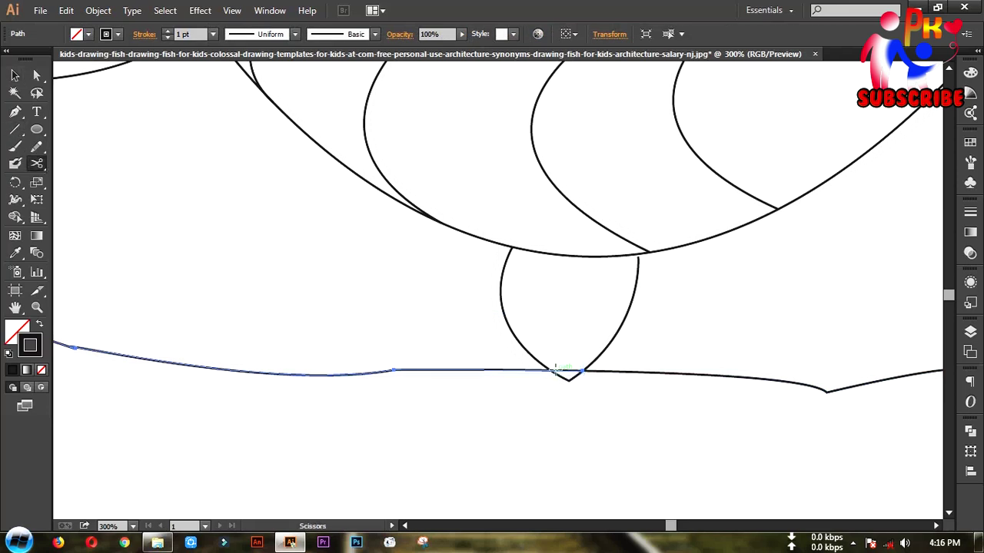
left_click(555, 370)
left_click(14, 75)
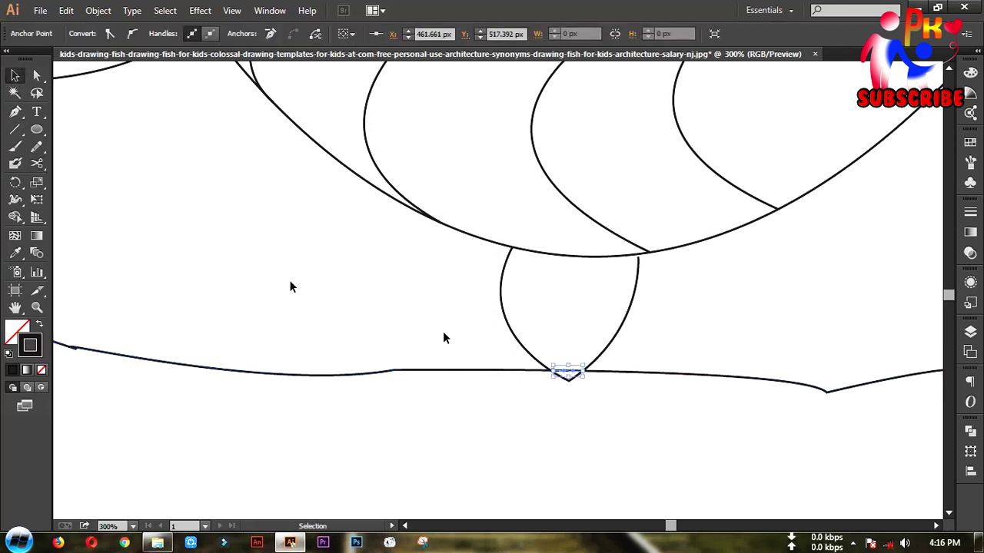
left_click(493, 334)
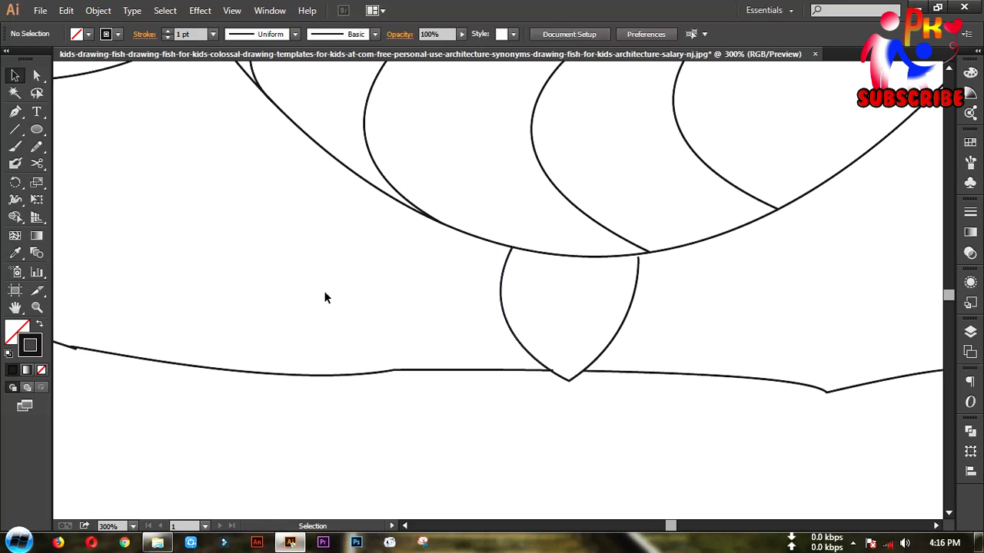
key("ctrl+0")
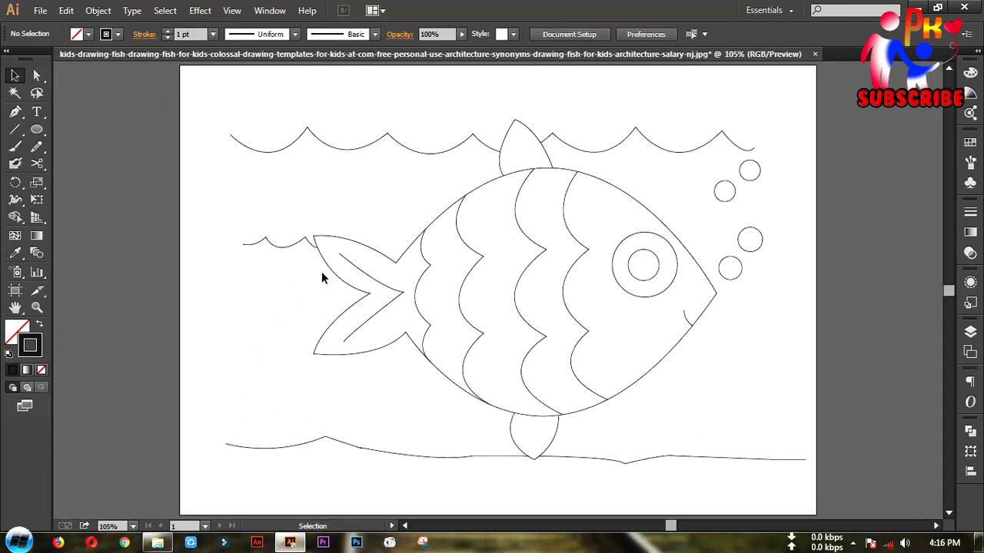
- Set the inner eye circle's stroke weight to 10 pt
left_click_drag(331, 243, 318, 239)
left_click(656, 278)
left_click(969, 212)
left_click(827, 216)
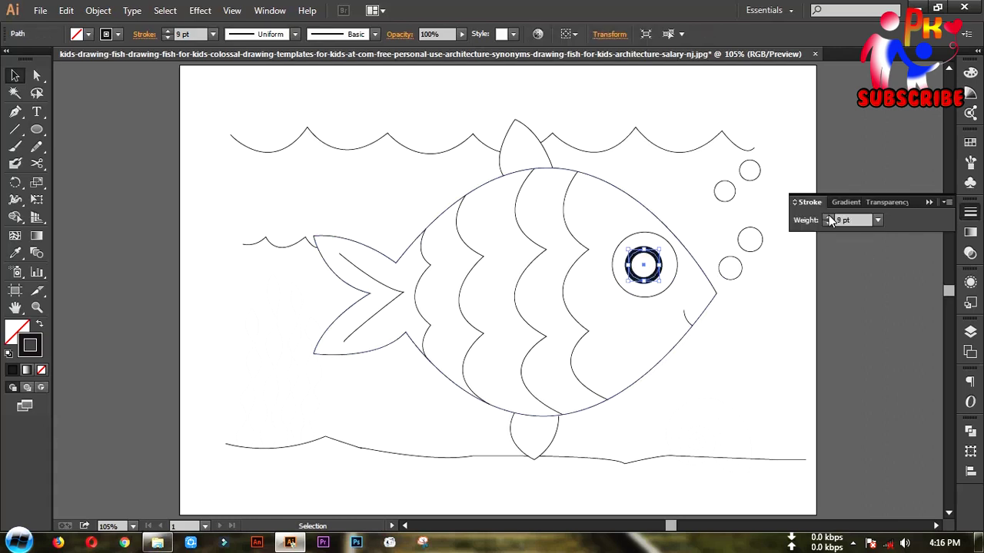
left_click(828, 218)
left_click(828, 218)
left_click(720, 325)
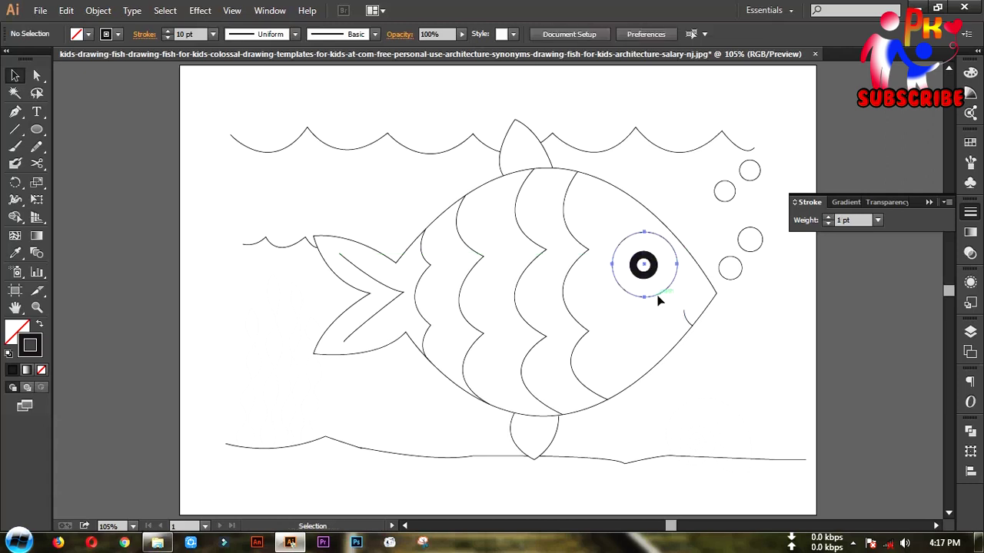
- Thicken the left and right top wave lines to 2 pt
left_click(346, 142)
left_click(826, 217)
left_click(692, 149)
left_click(827, 217)
- Thicken the stroke of the top fin, small left wave and fish body outline
left_click(544, 165)
left_click(500, 160)
left_click(272, 243)
left_click(567, 170)
left_click(827, 217)
- Thicken the four inner wavy lines and the seabed line
left_click(572, 354)
left_click(526, 353, "shift")
left_click(473, 346, "shift")
left_click(424, 327, "shift")
left_click(551, 455, "shift")
left_click(827, 216)
left_click(685, 368)
- Select the lower bubble, then draw a large rectangle spanning the whole fish scene
left_click(734, 258)
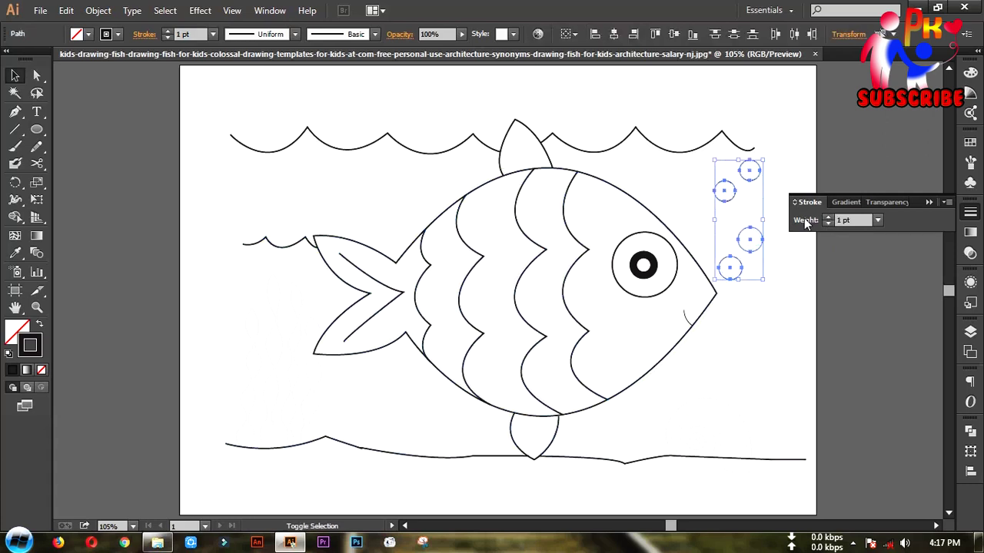
key("m")
left_click_drag(180, 131, 818, 479)
- Send the blue rectangle behind everything and nudge it upward
right_click(451, 275)
mouse_move(491, 483)
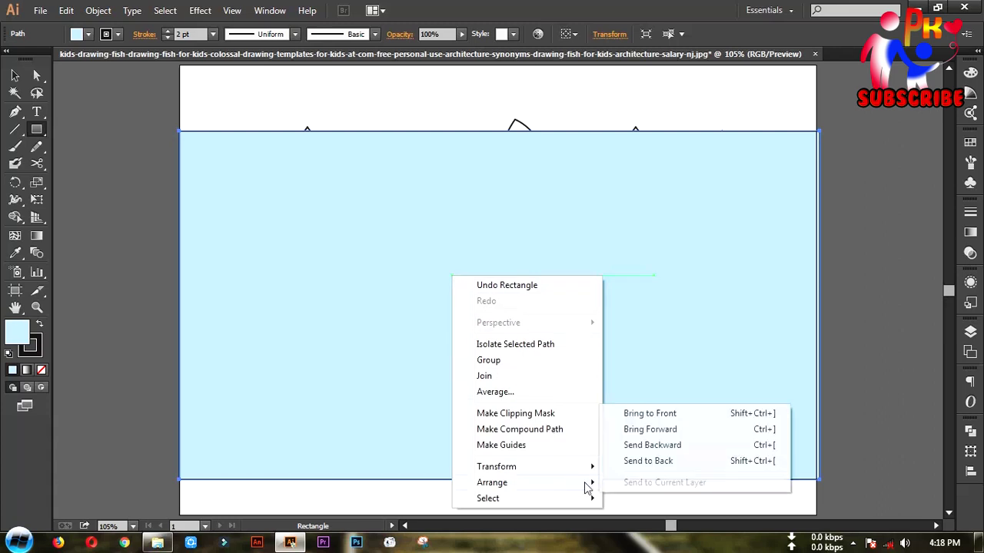
left_click(623, 450)
right_click(623, 454)
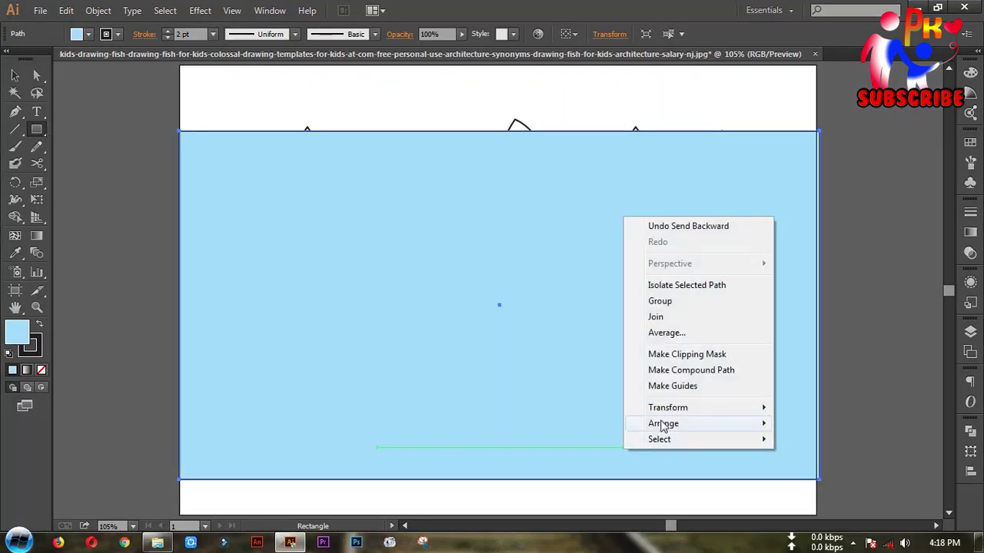
left_click(803, 471)
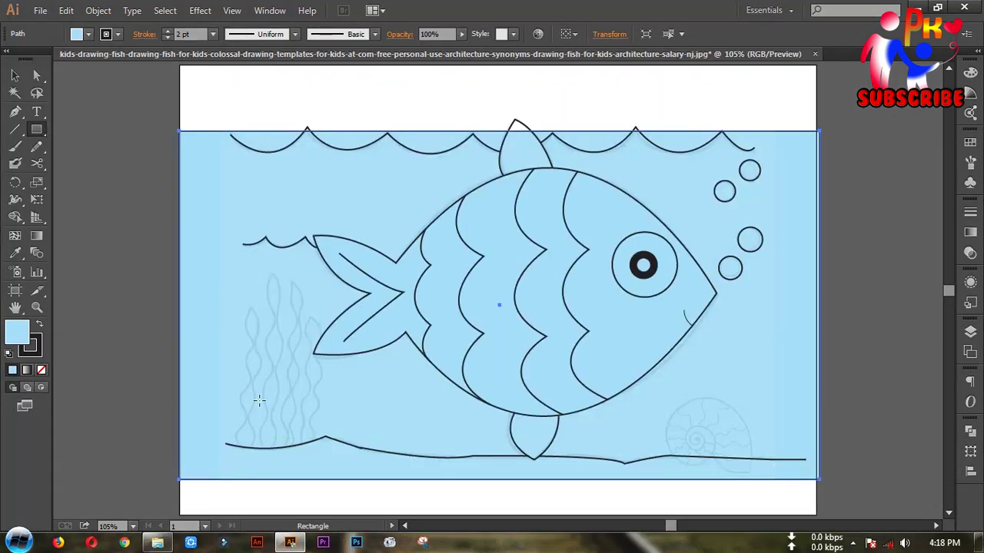
key("Up")
key("Up")
key("Up")
key("Up")
key("Up")
key("Up")
key("Up")
key("Up")
key("Up")
key("Up")
key("Up")
key("Up")
key("Up")
key("Up")
key("Up")
left_click(16, 76)
- Apply a gradient fill to the fish body and set its dark end stop to 50% opacity
left_click(390, 279)
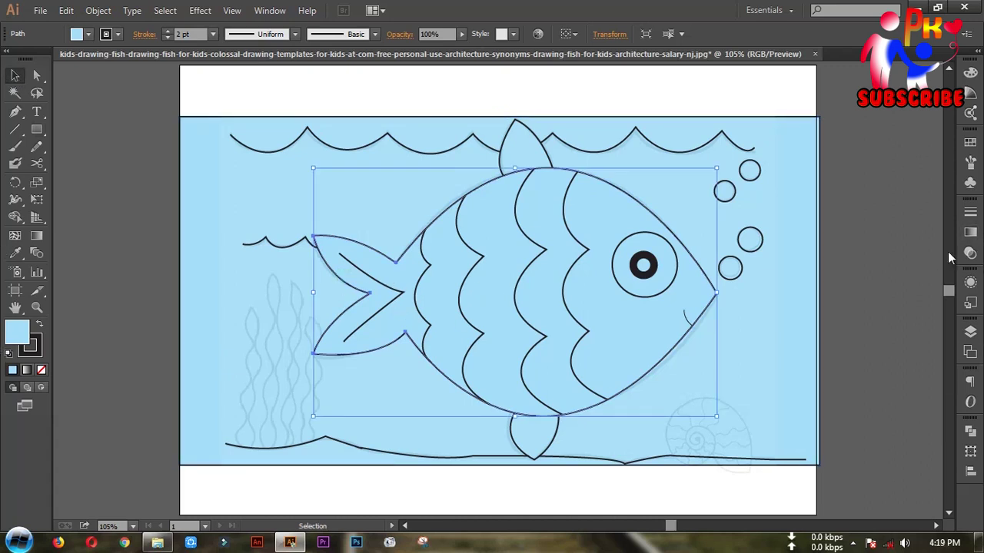
key(".")
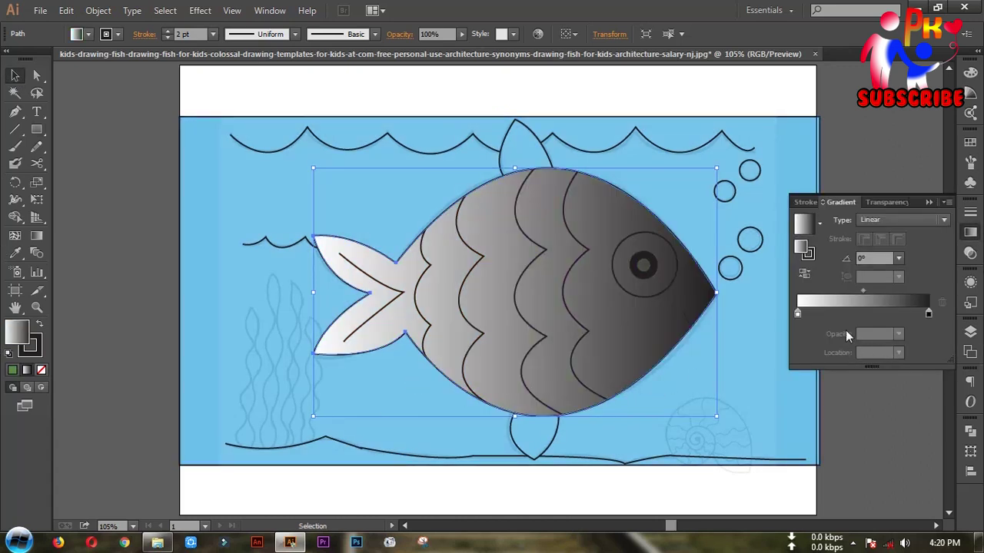
left_click(926, 313)
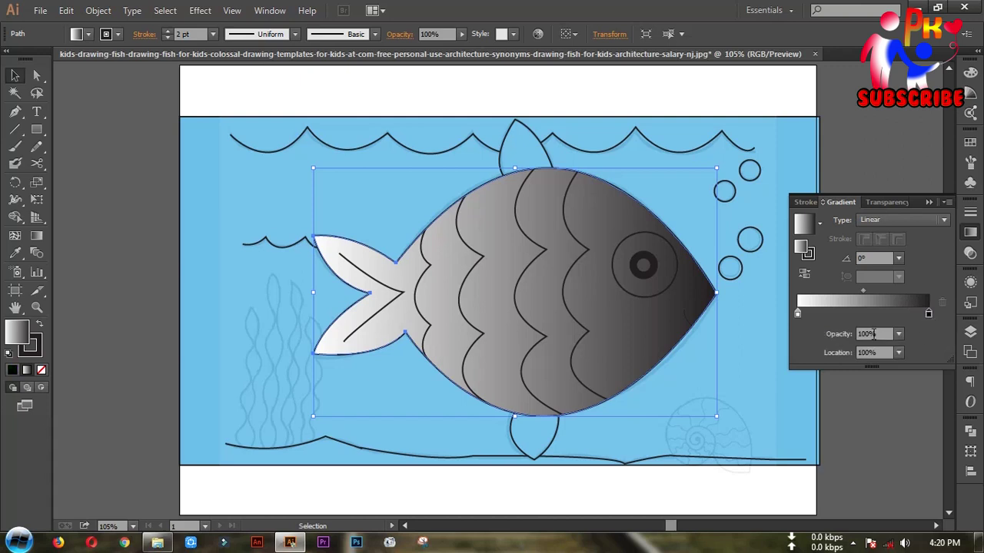
left_click(897, 334)
left_click(914, 415)
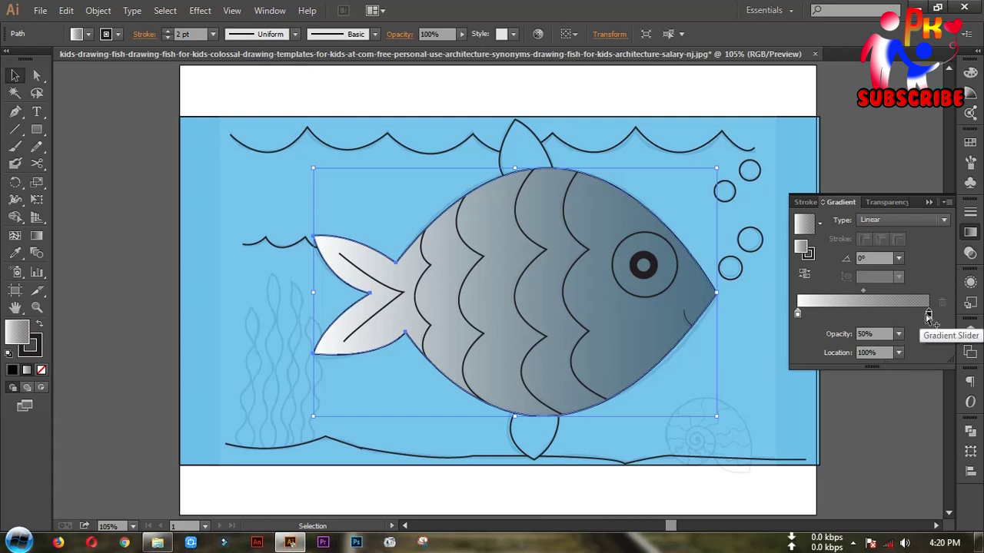
left_click(898, 354)
- Set the gradient's light end stop to 40% opacity
left_click(797, 313)
left_click(898, 334)
left_click(915, 412)
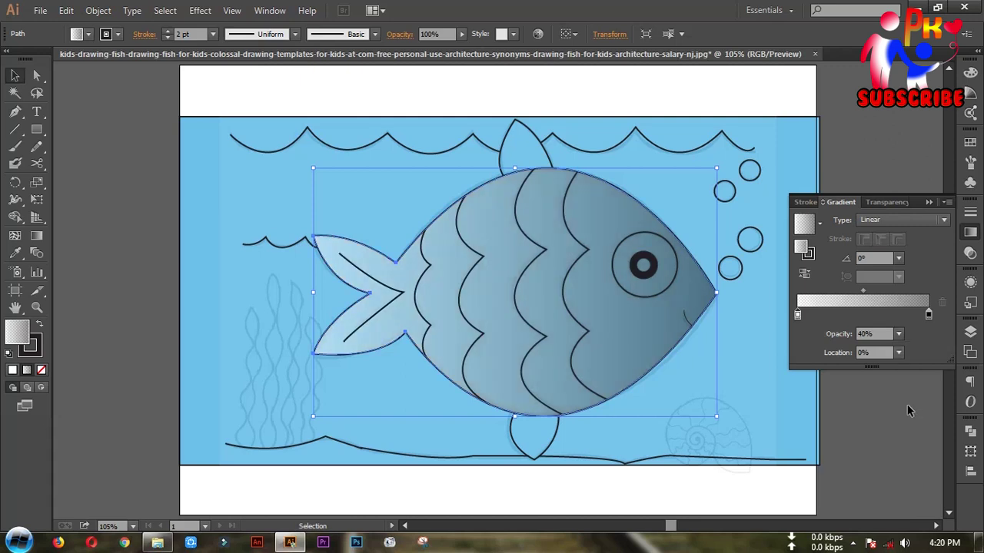
left_click(905, 411)
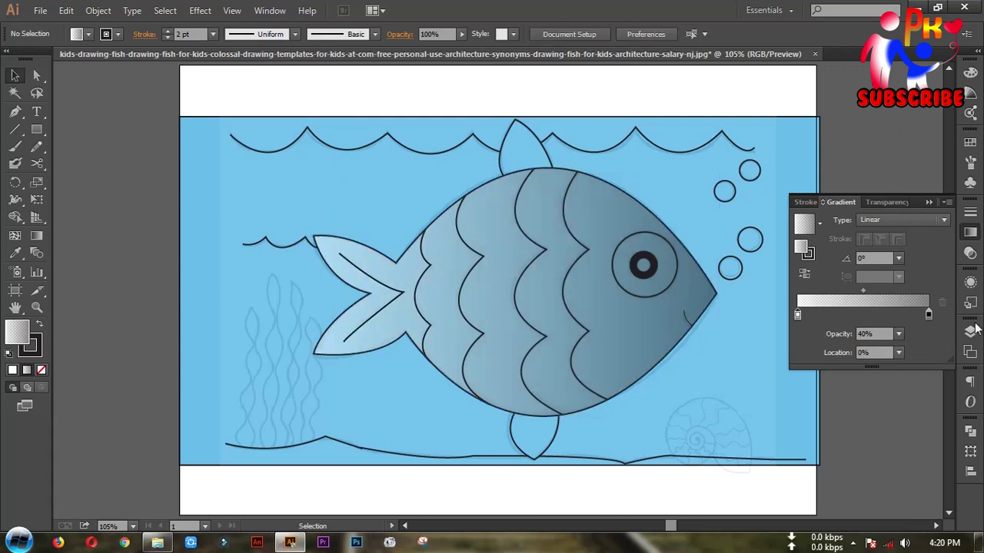
left_click(970, 232)
left_click(534, 147)
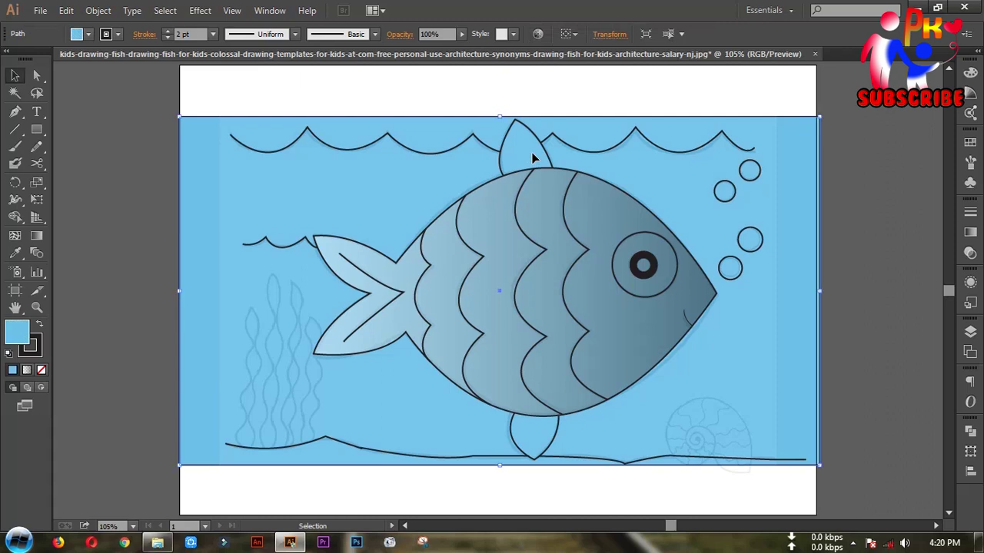
left_click(544, 152)
left_click(794, 375)
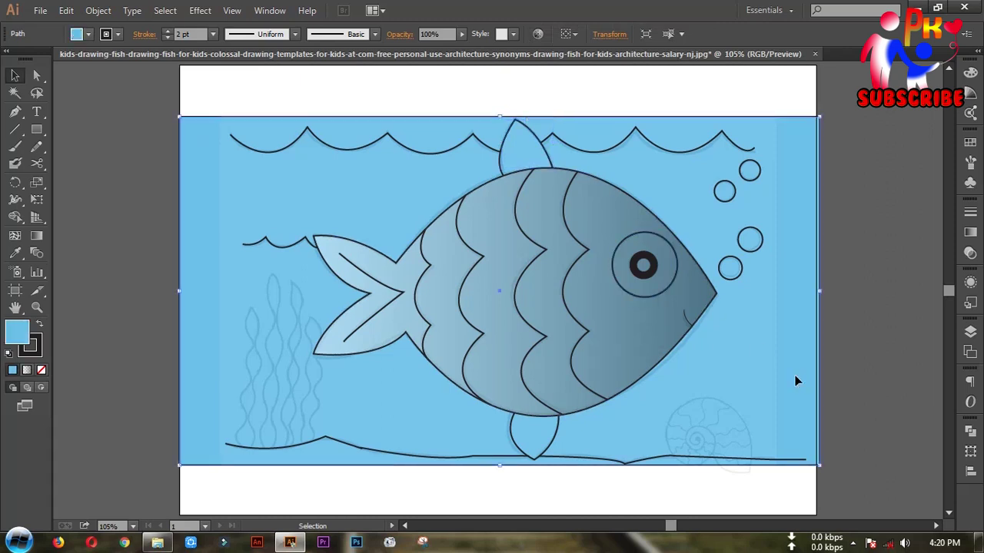